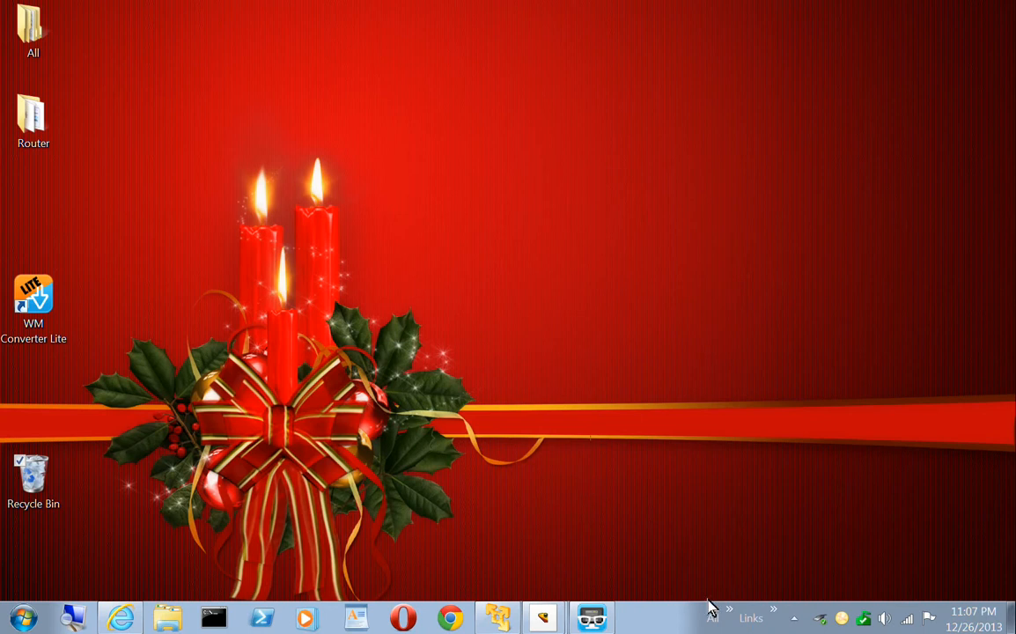
- Launch VMware Player from the desktop's collection of program shortcuts
click(733, 611)
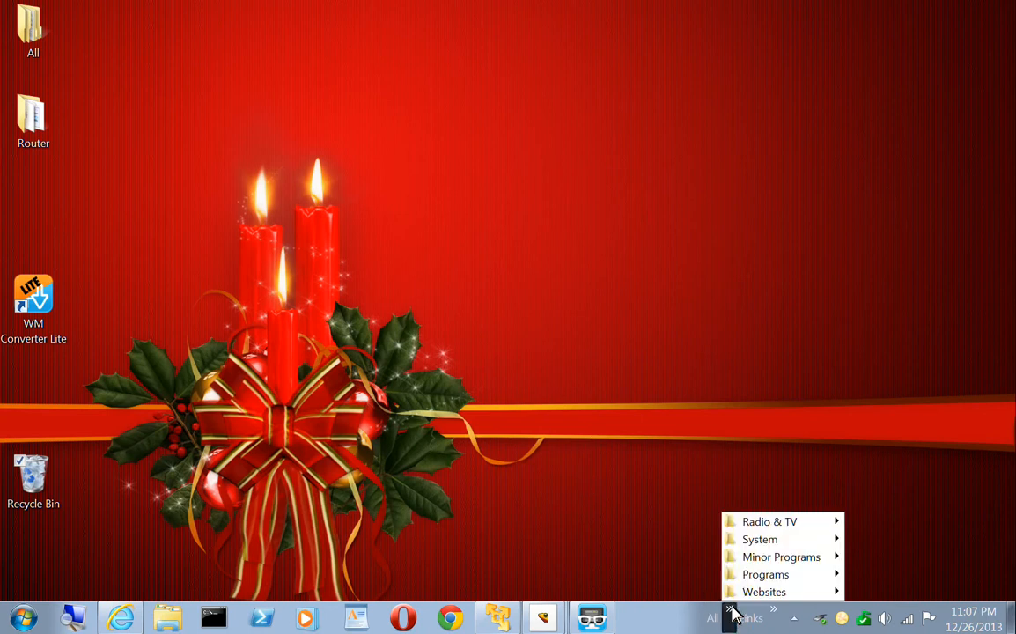
mouse_move(746, 577)
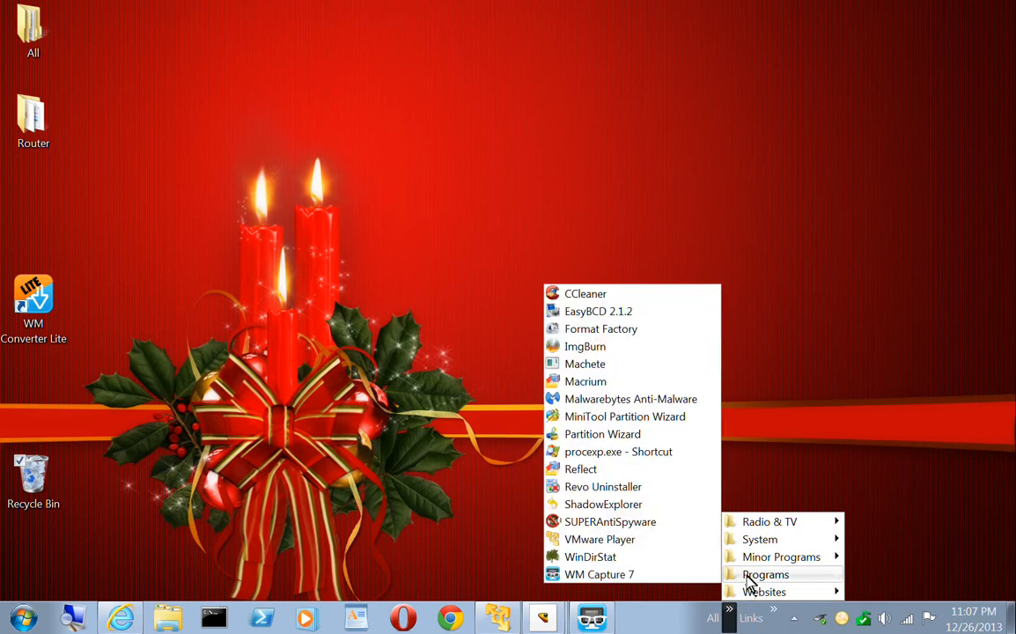
click(614, 541)
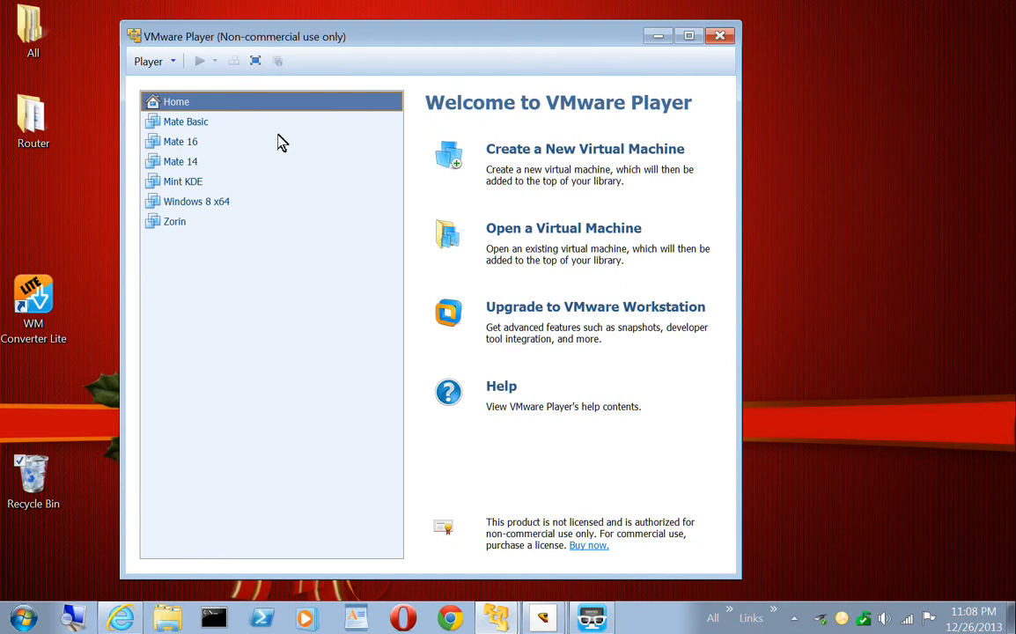
- Review the USB Controller connection settings of the Mate Basic virtual machine and close its settings
click(194, 125)
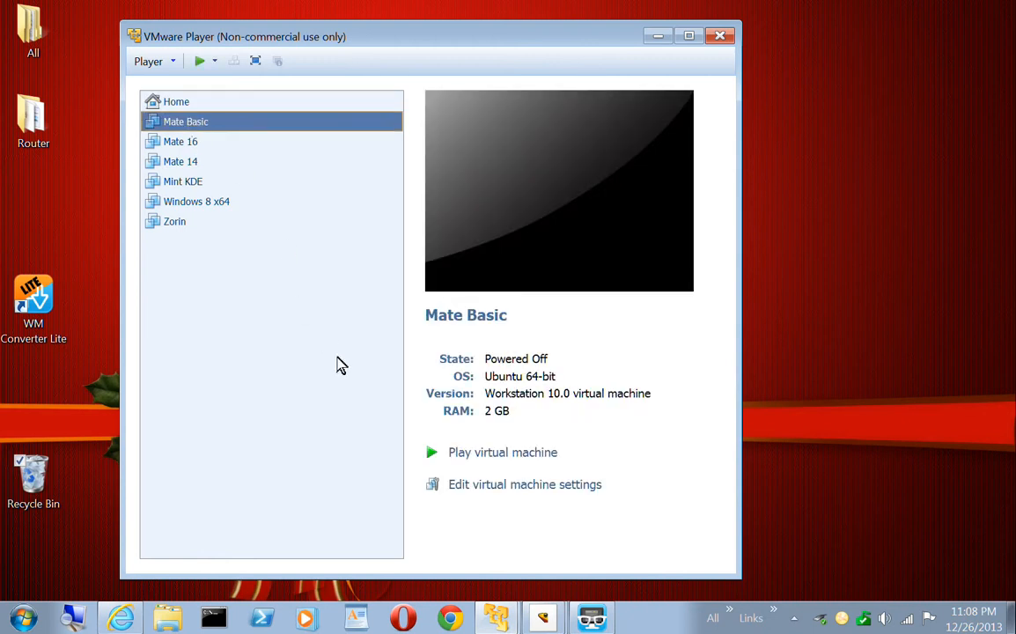
click(469, 495)
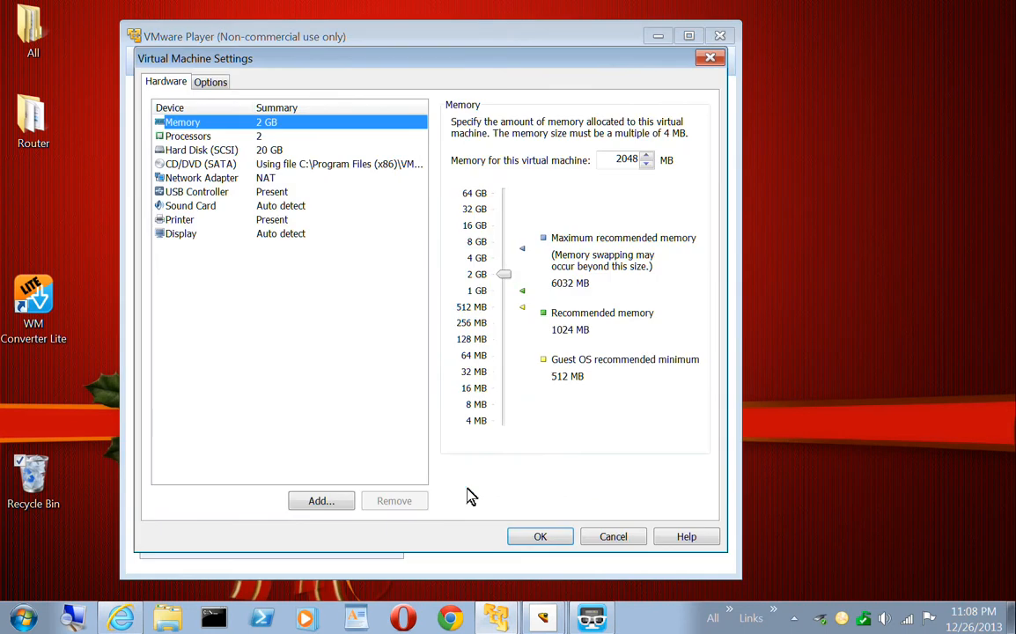
click(208, 193)
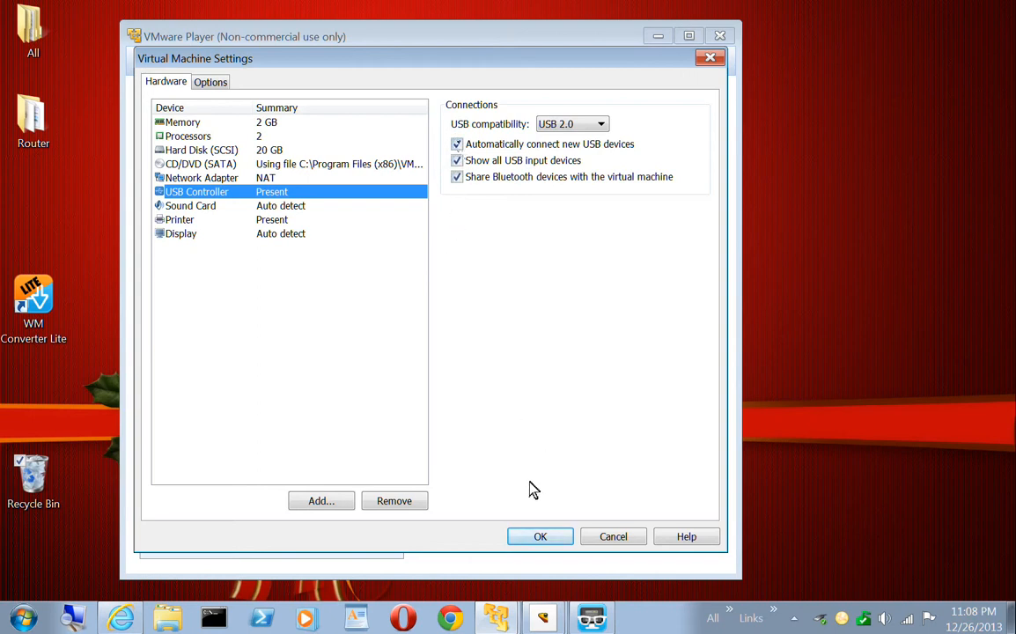
click(523, 540)
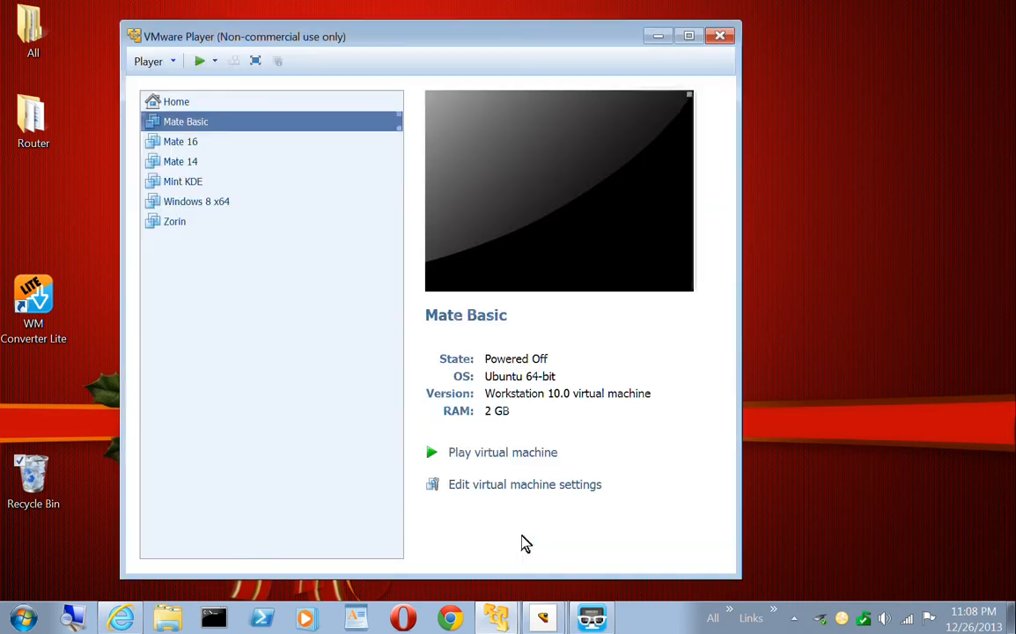
- Start the Mate Basic virtual machine and dismiss the floppy disk mount error on its desktop
click(503, 454)
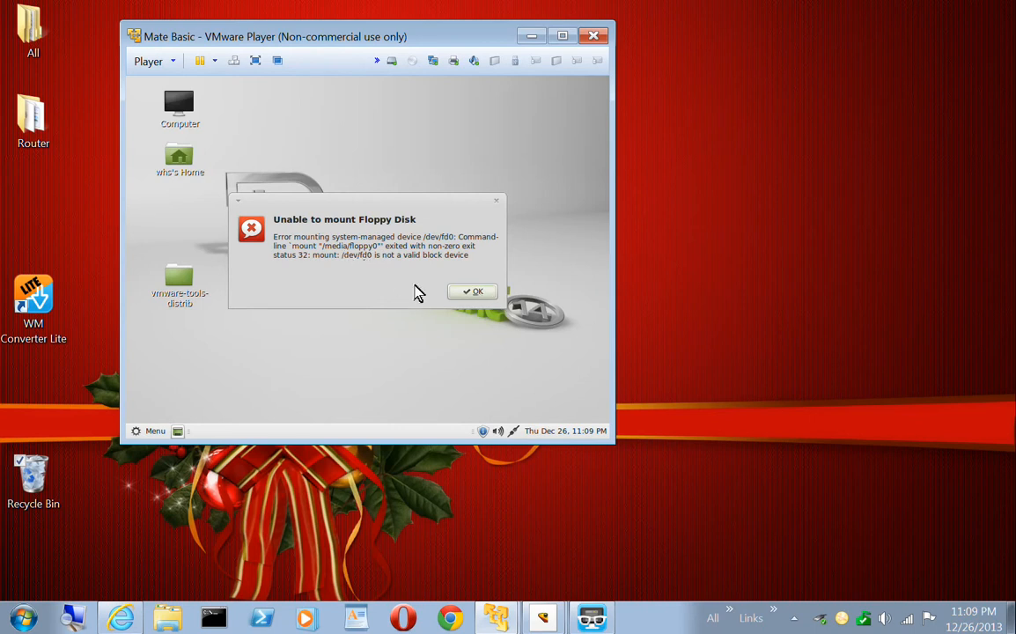
click(473, 292)
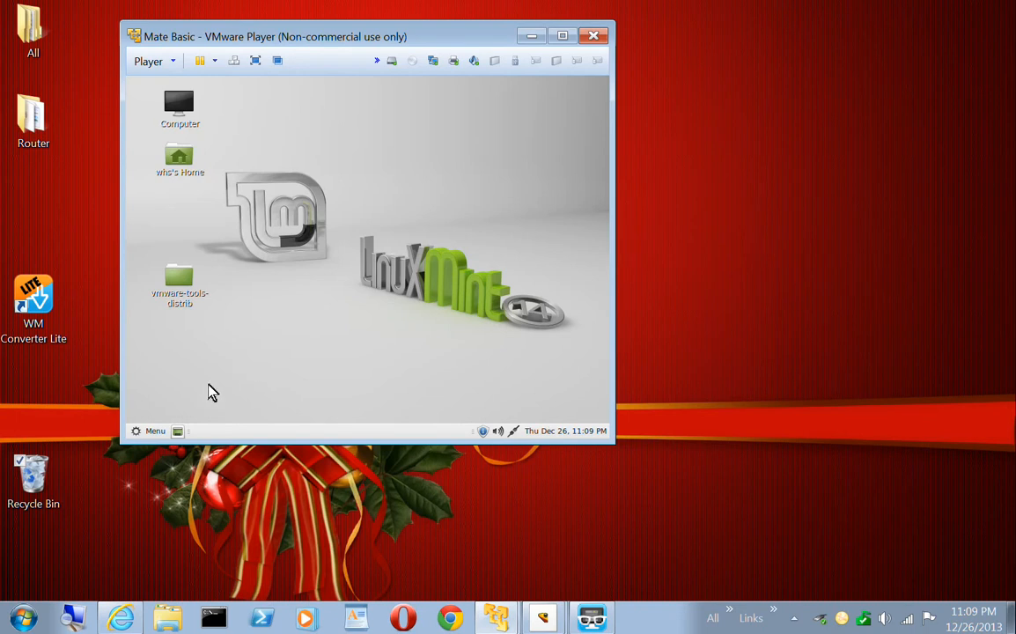
- Set the guest's display sleep on AC power to Never in Power Management Preferences and close the dialog
click(146, 434)
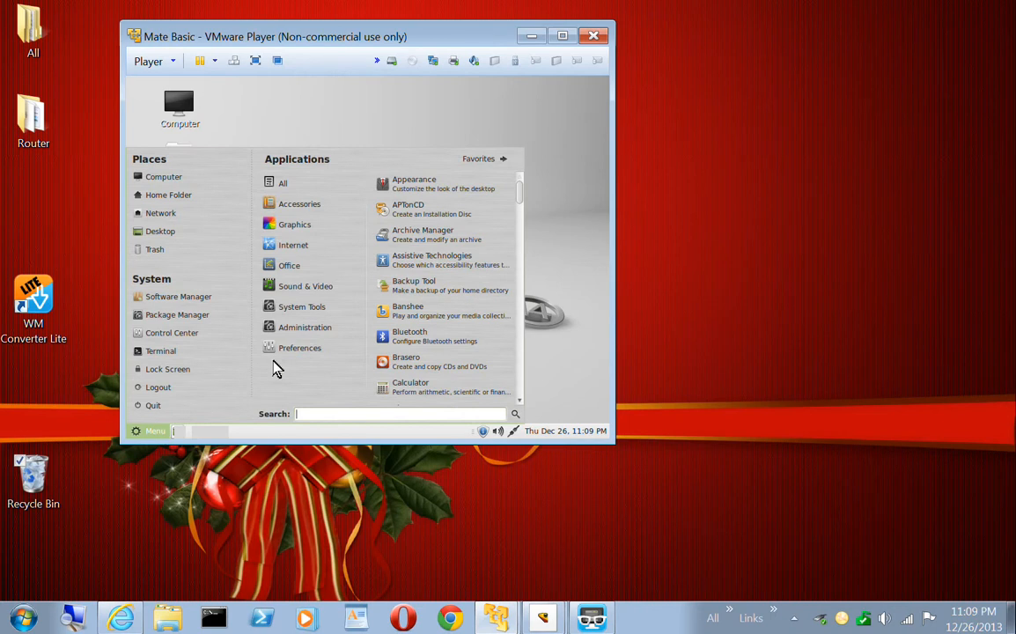
mouse_move(304, 352)
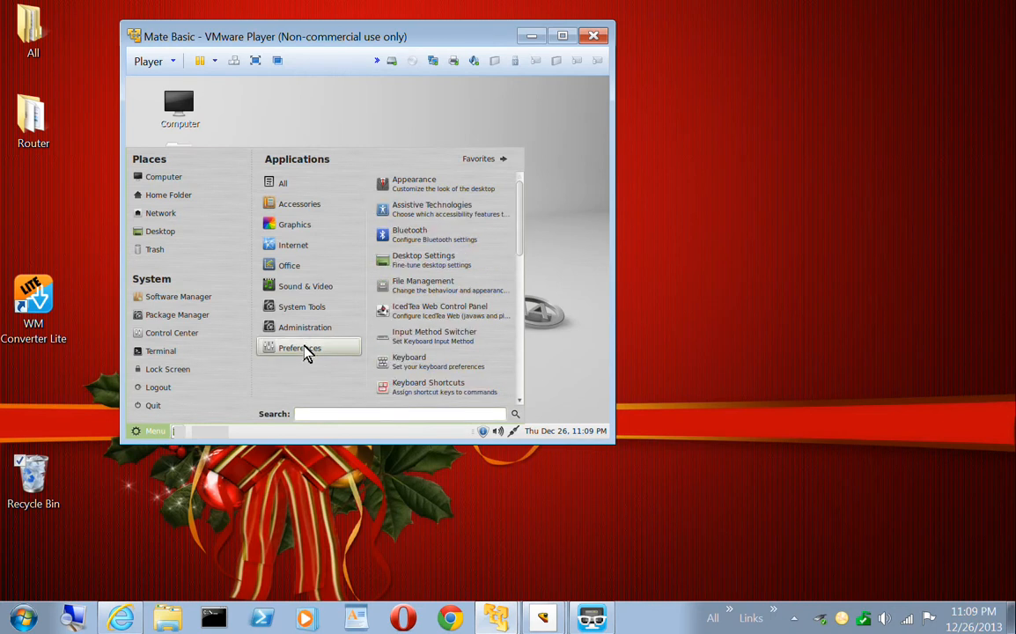
scroll(432, 346, down, 6)
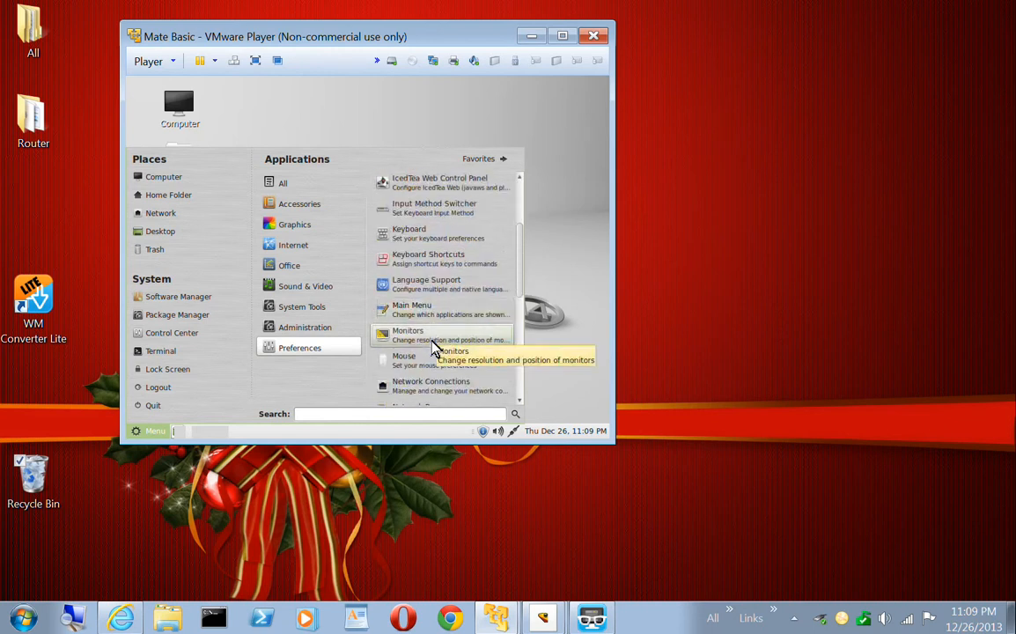
scroll(432, 346, down, 1)
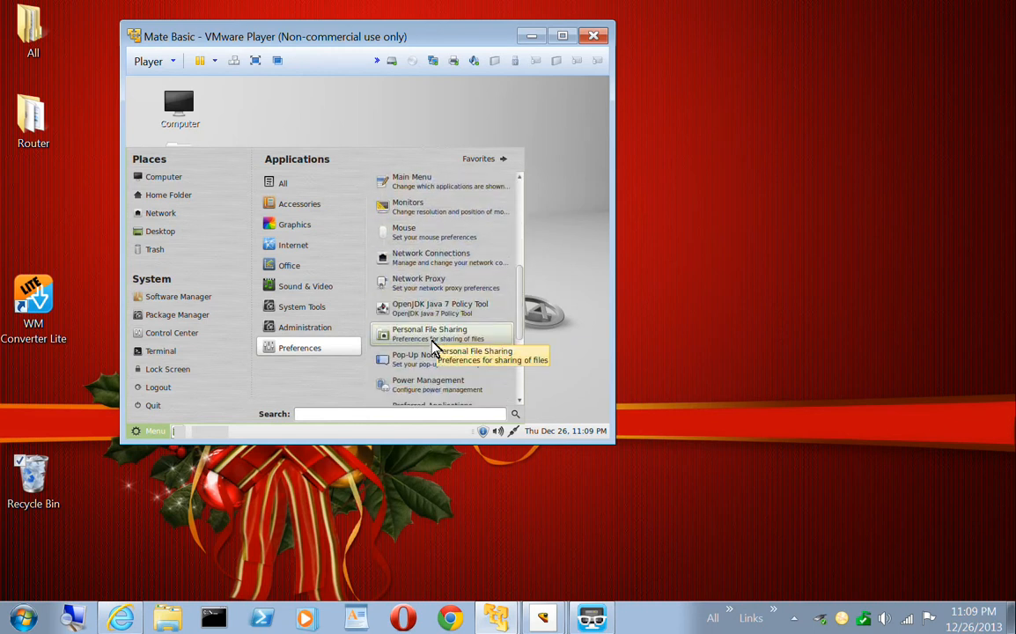
scroll(432, 346, down, 1)
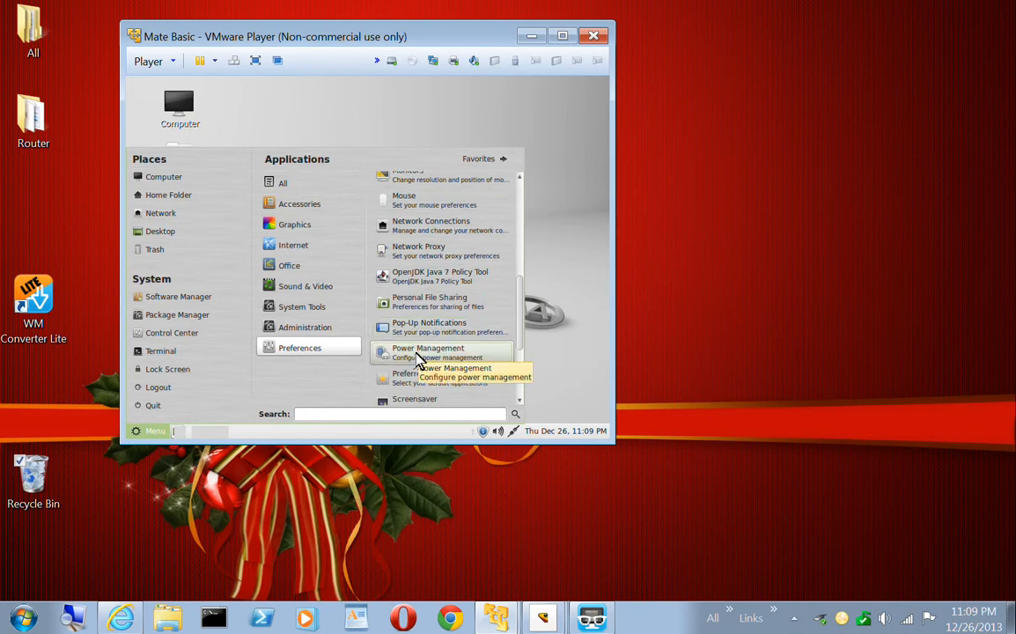
click(419, 357)
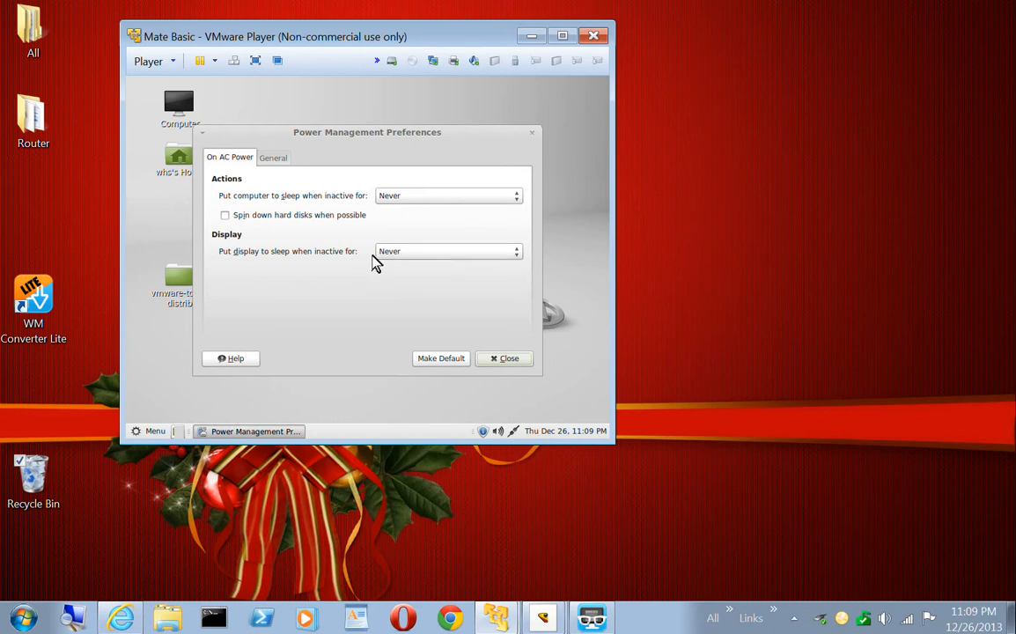
click(480, 258)
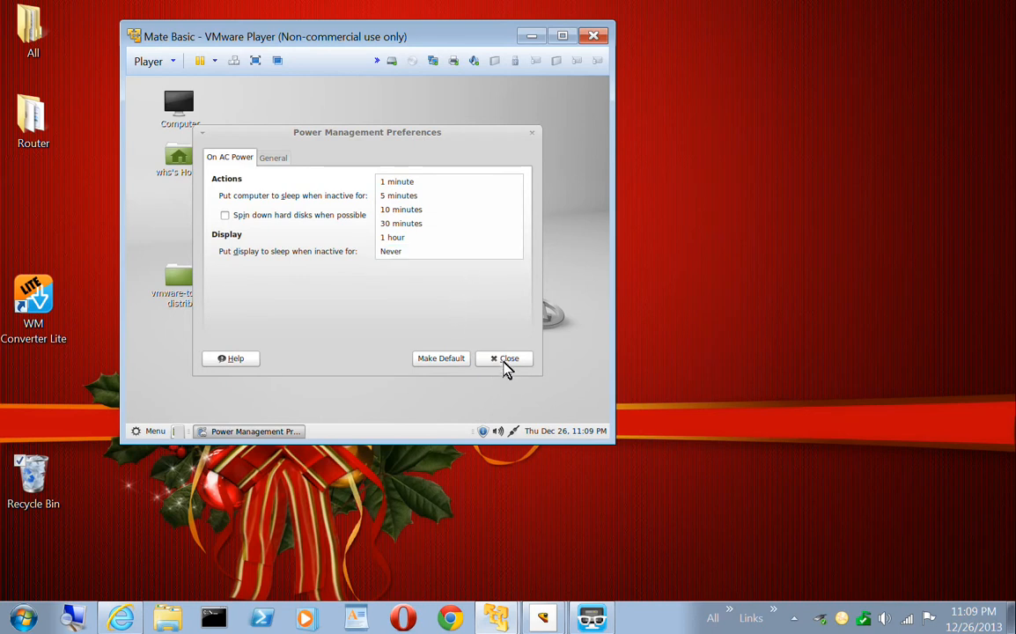
click(405, 256)
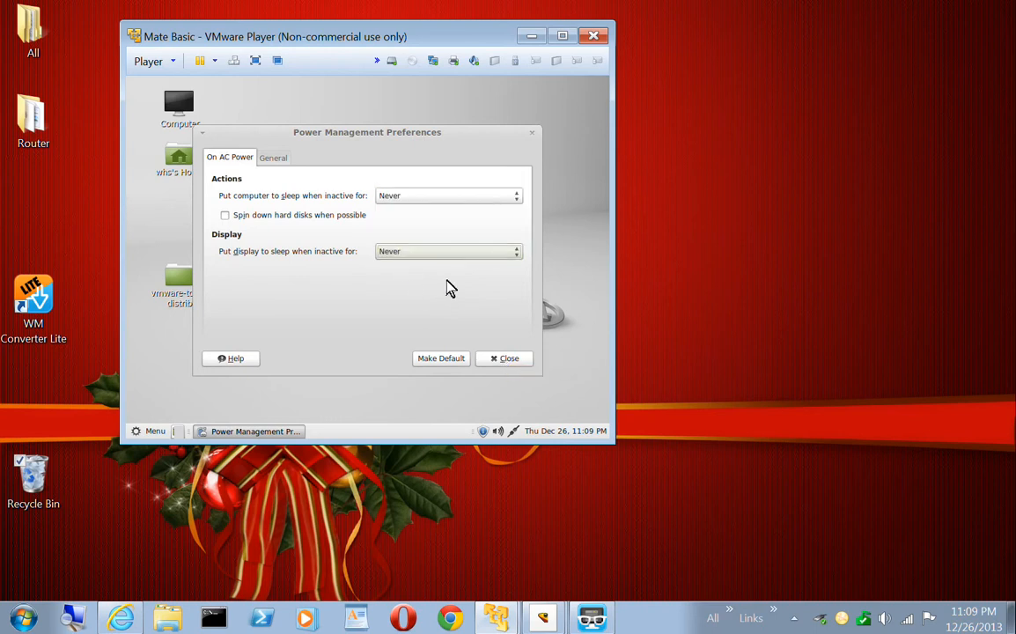
click(519, 368)
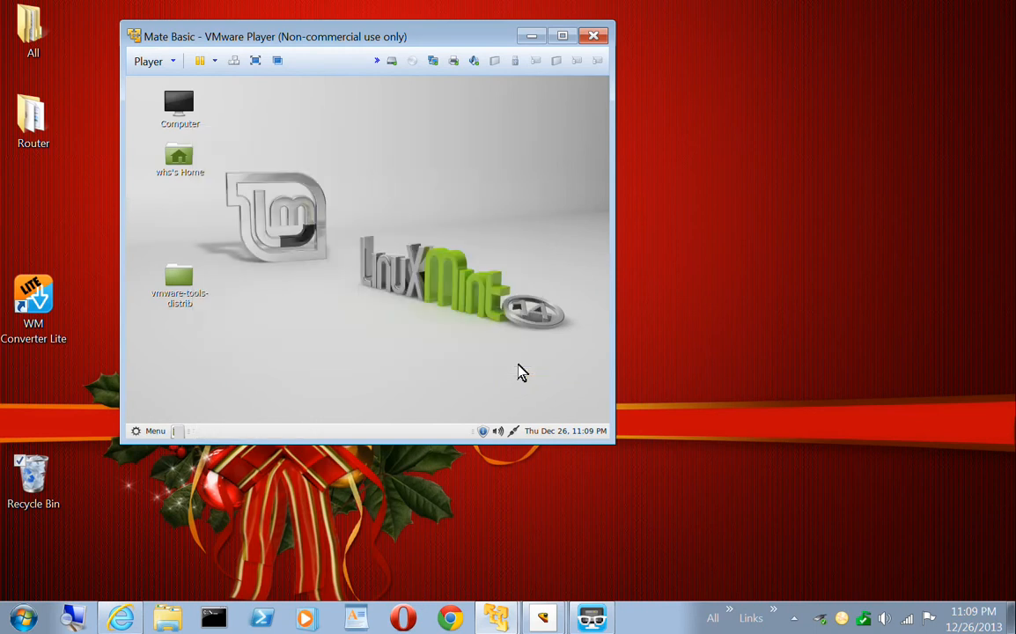
- Review the idle activation and screen lock options in the guest's Screensaver Preferences
click(143, 430)
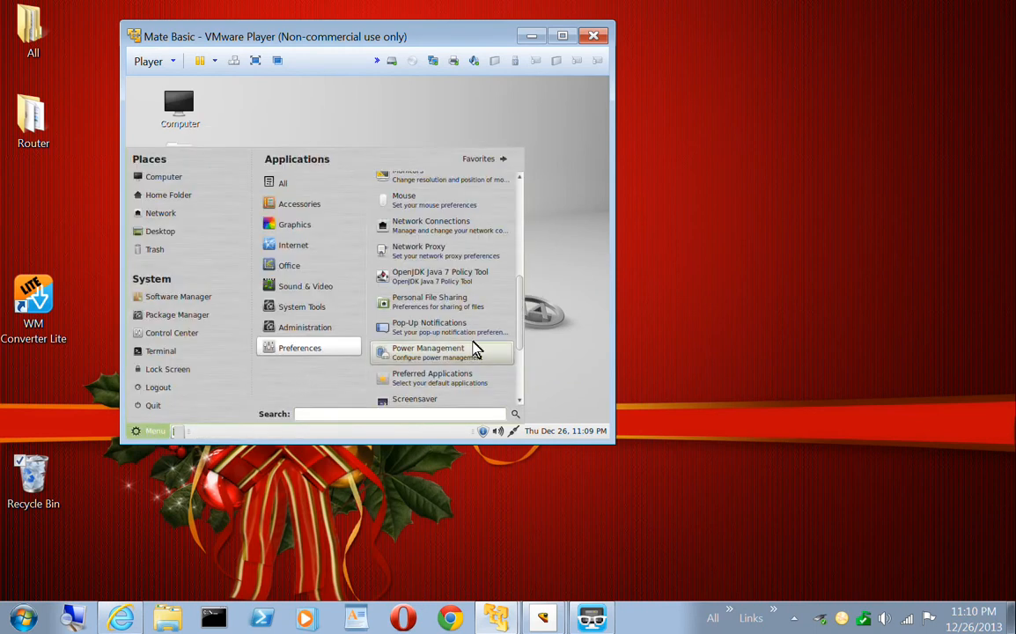
scroll(449, 349, down, 3)
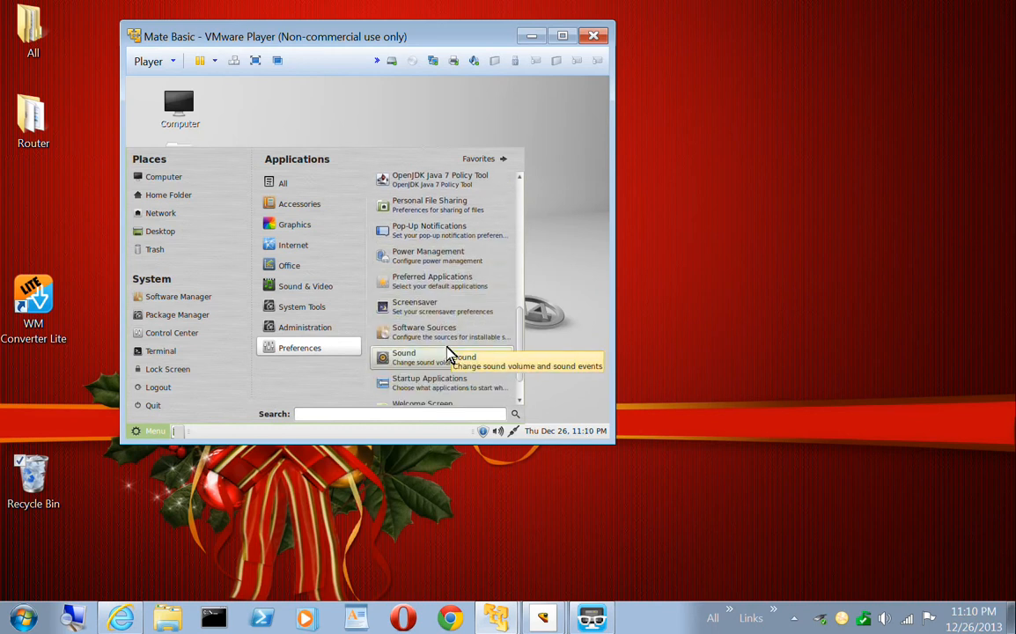
click(423, 310)
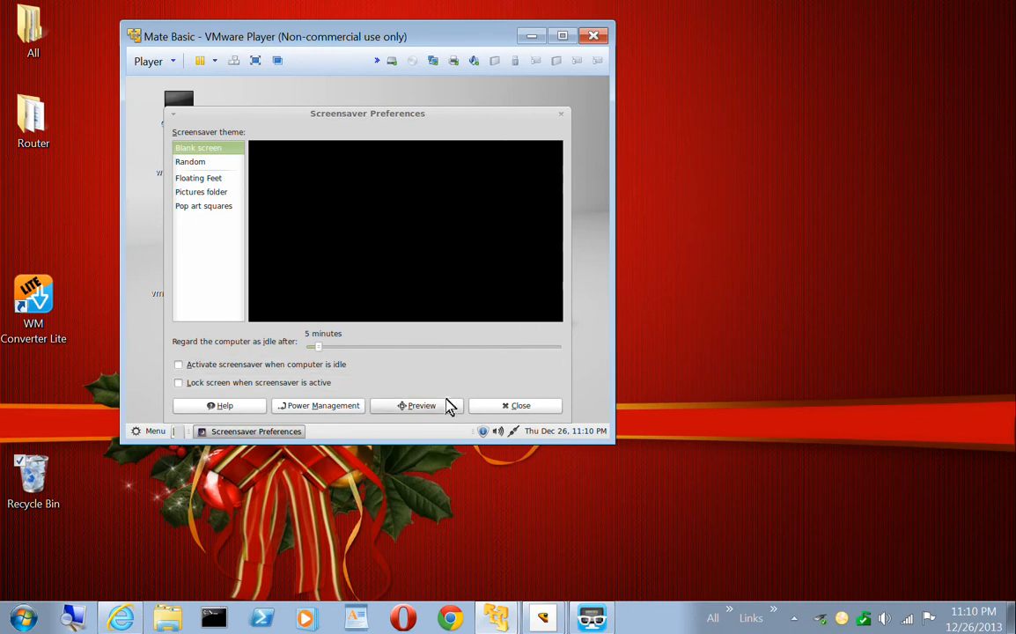
click(514, 407)
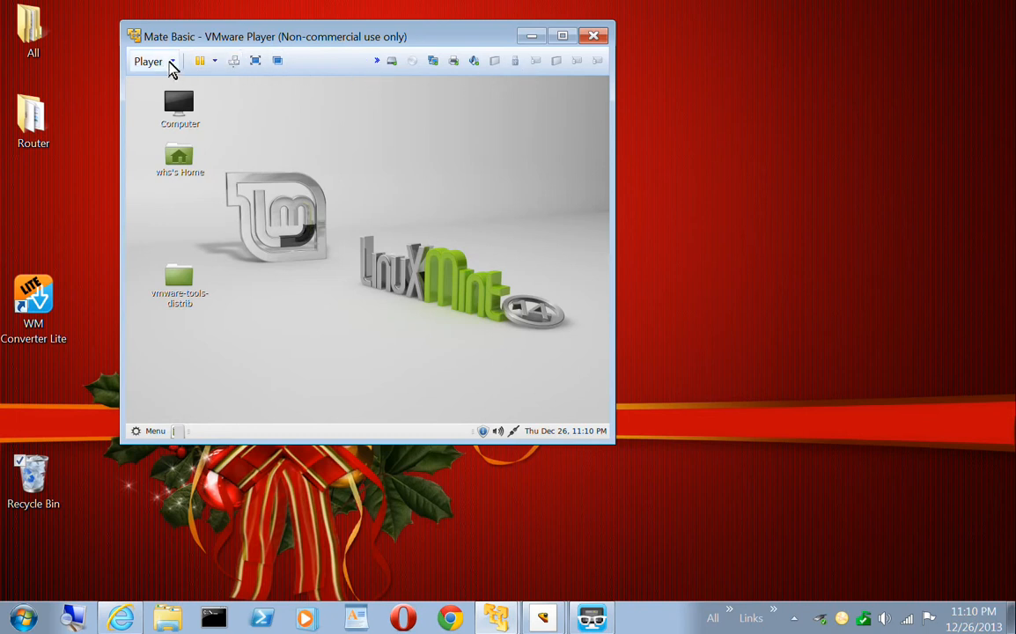
- Start the VMware Tools reinstallation to mount its disc in the guest, and dismiss the installation hint
click(170, 64)
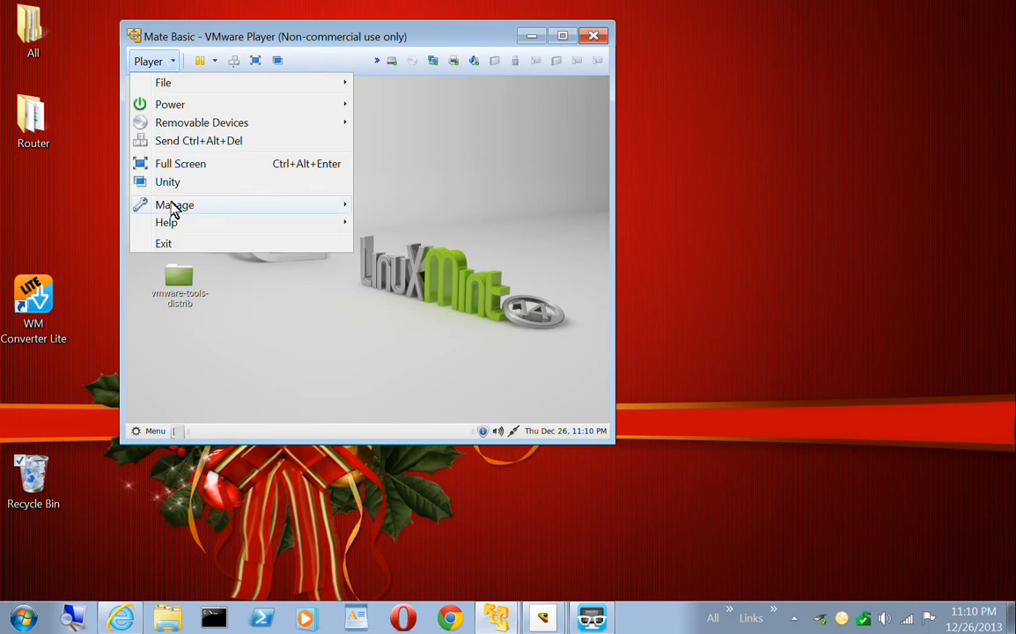
mouse_move(173, 208)
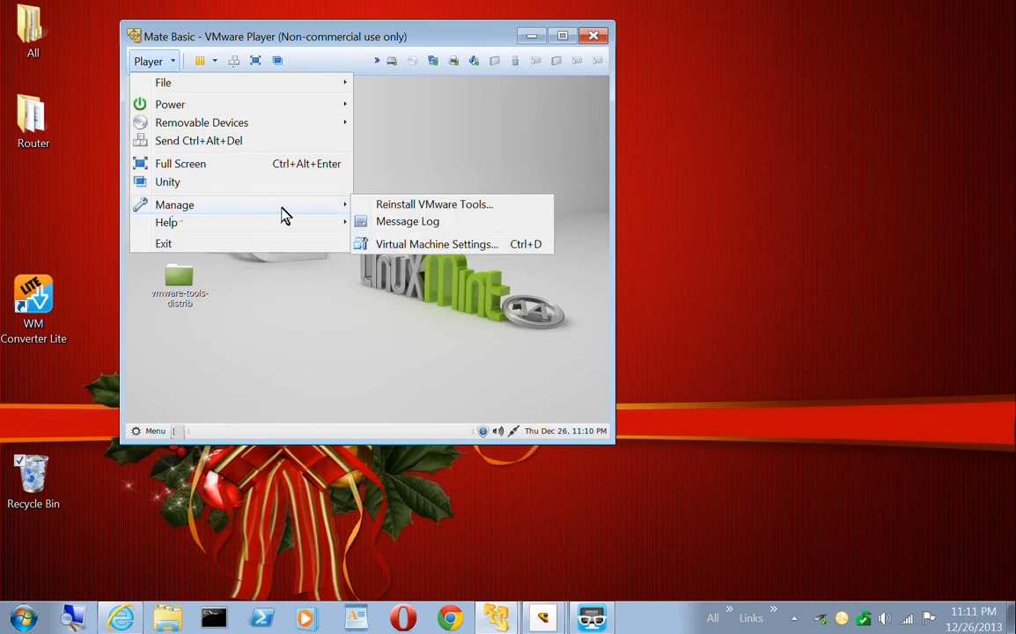
click(399, 209)
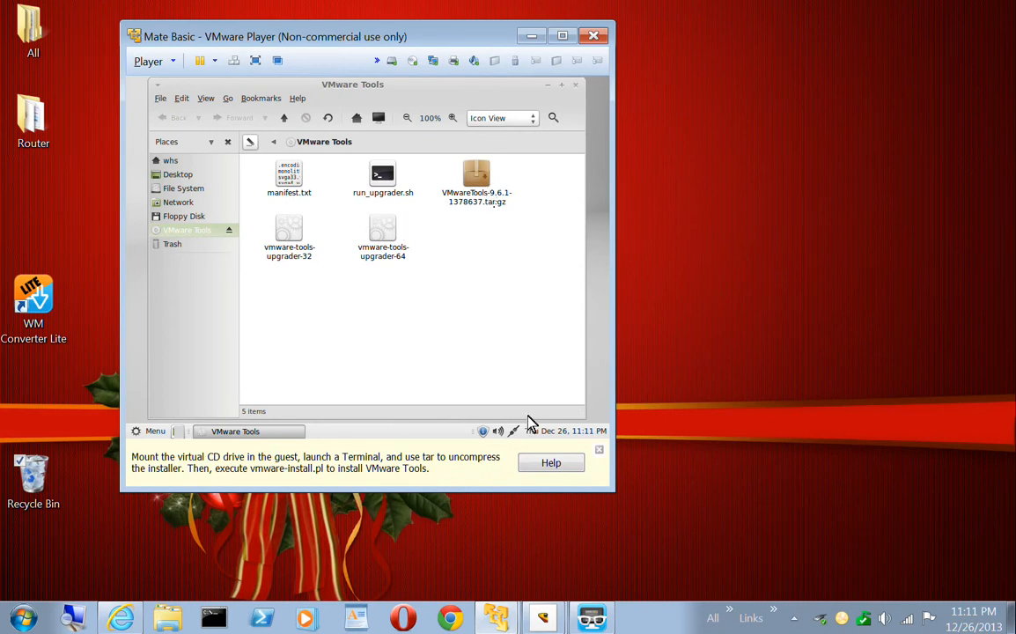
click(599, 451)
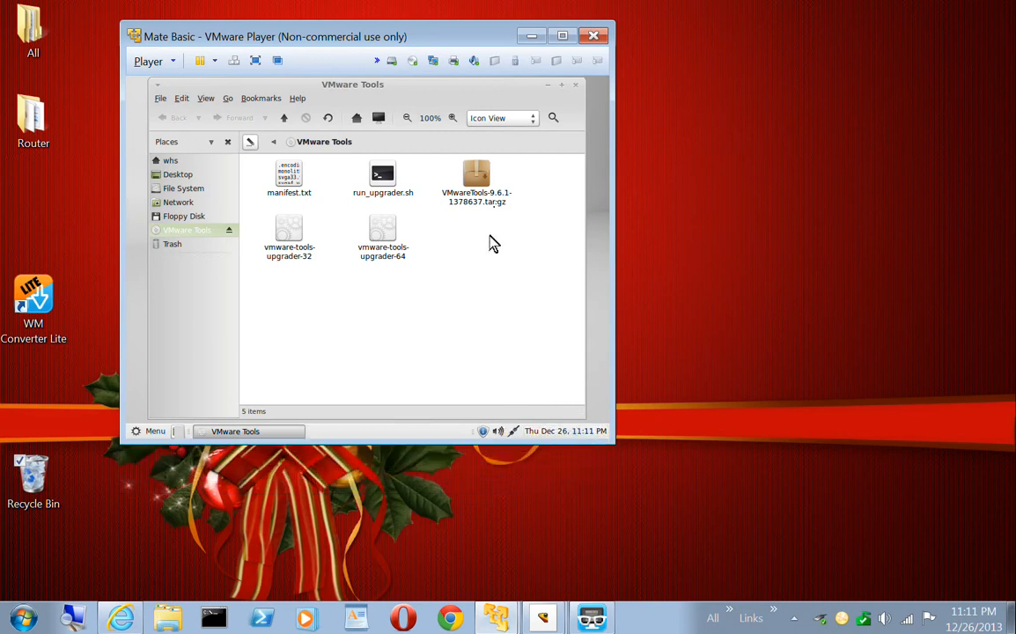
- Extract all files of VMwareTools-9.6.1-1378637.tar.gz to the guest's Desktop, then close the archive and VMware Tools windows
double_click(483, 178)
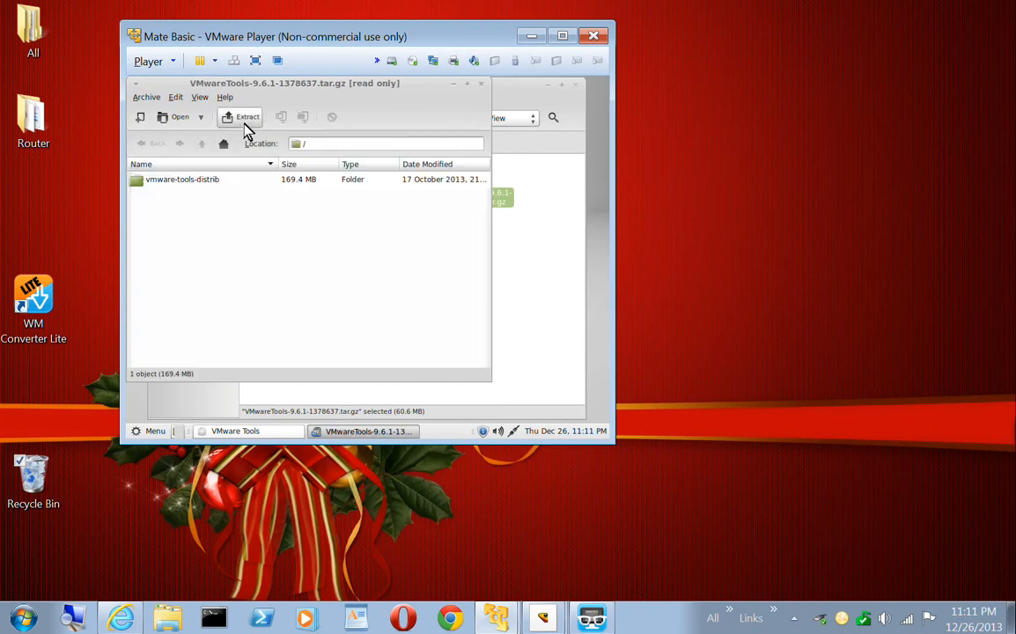
click(249, 119)
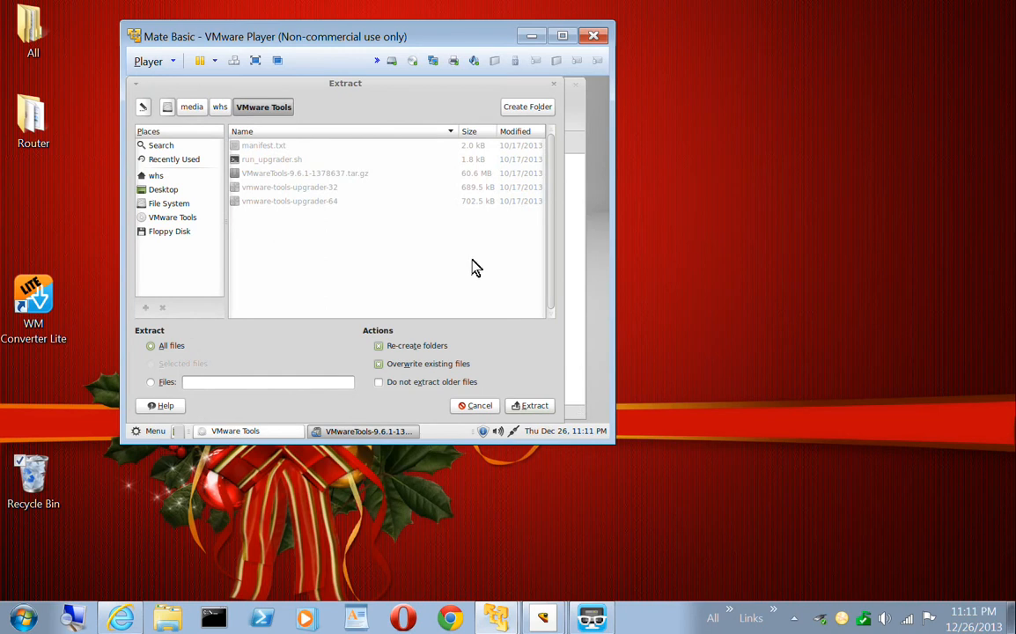
click(165, 195)
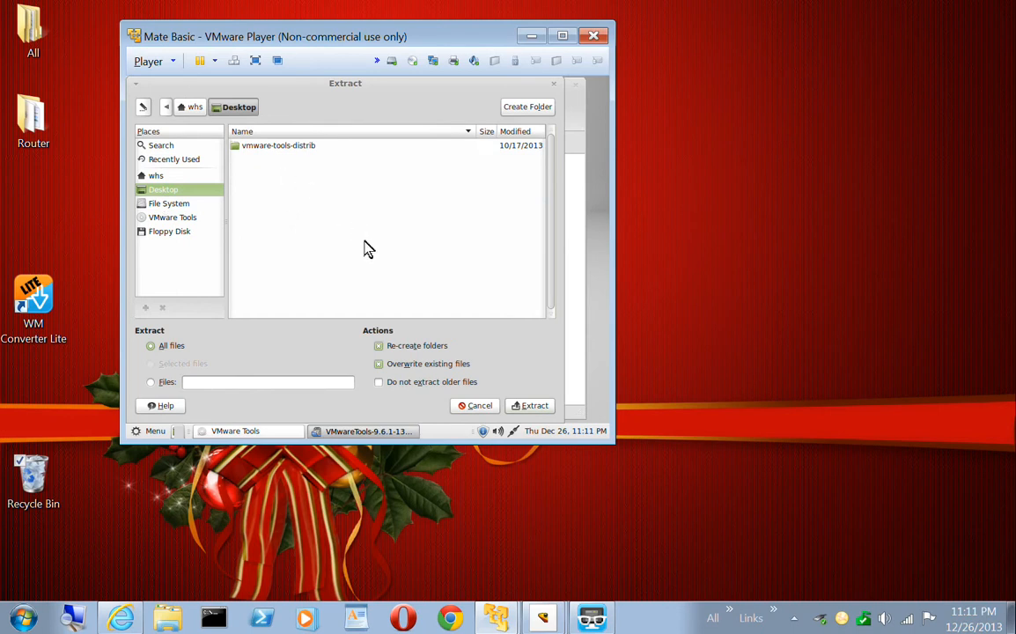
click(529, 408)
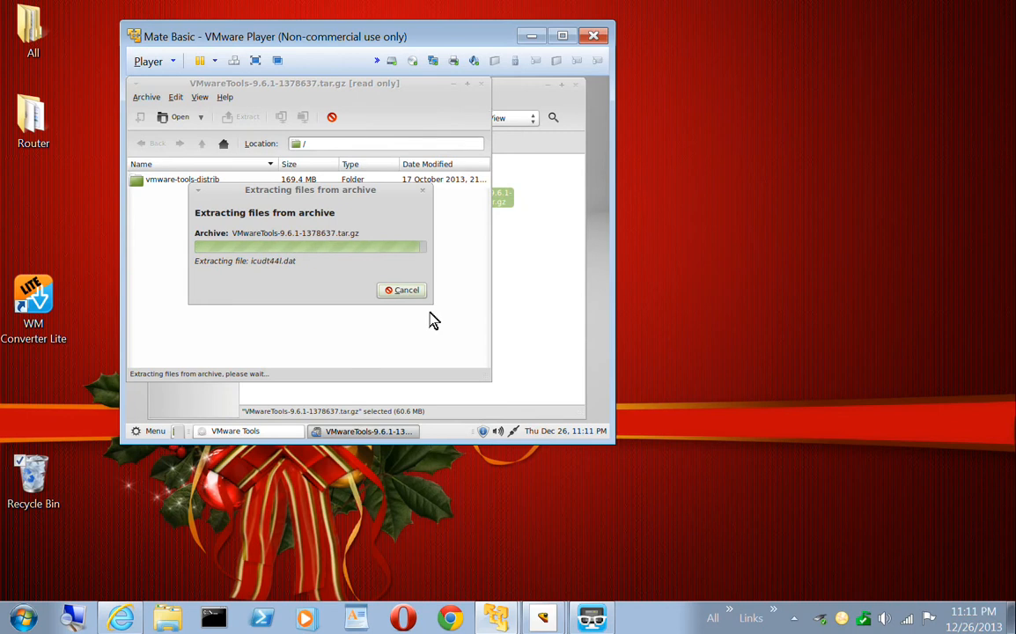
click(387, 294)
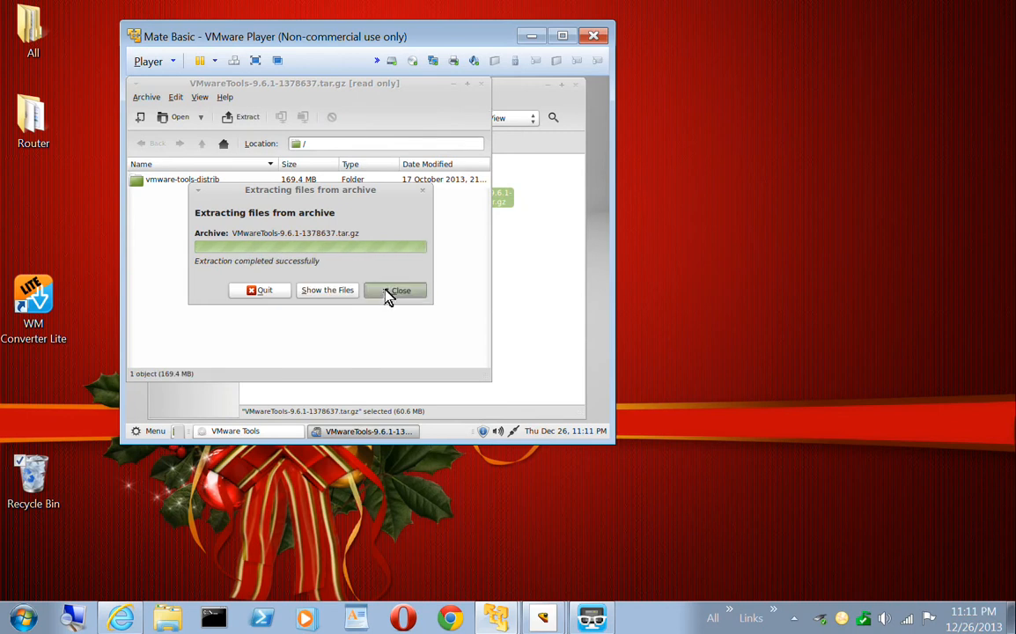
click(482, 85)
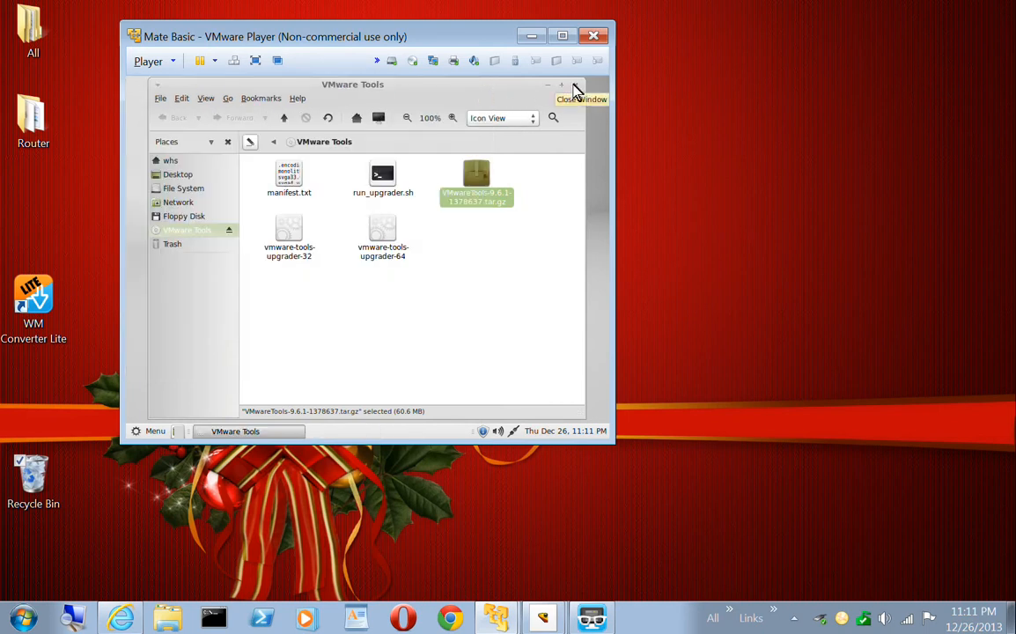
click(574, 87)
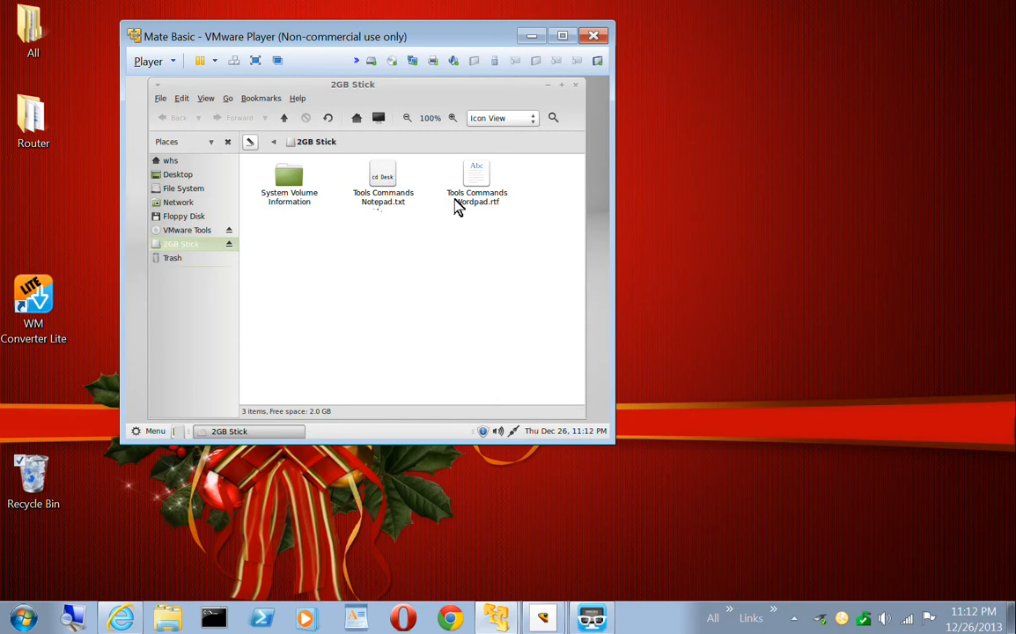
- Examine the installation commands in Tools Commands Notepad.txt on the 2GB Stick and close the file
double_click(383, 180)
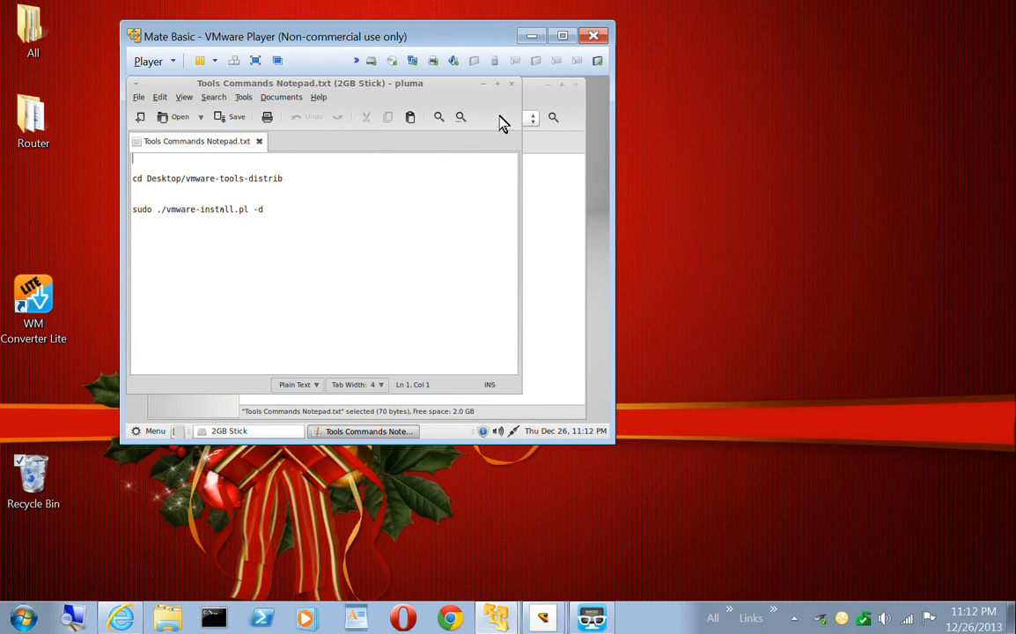
click(512, 84)
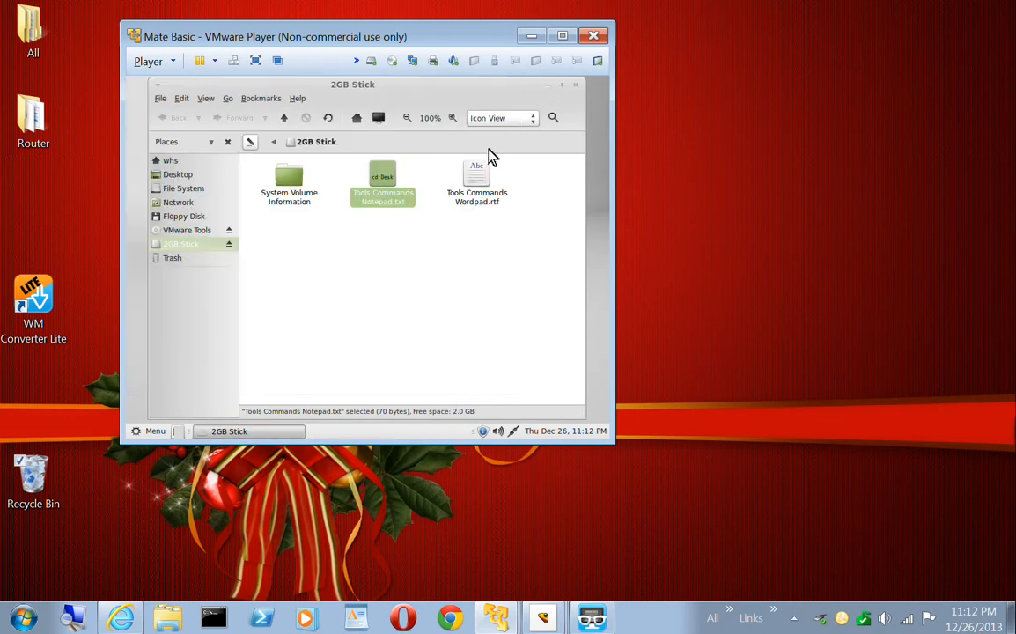
- Copy the line cd Desktop/vmware-tools-distrib from Tools Commands Wordpad.rtf, then minimize the document and close the 2GB Stick window
double_click(475, 180)
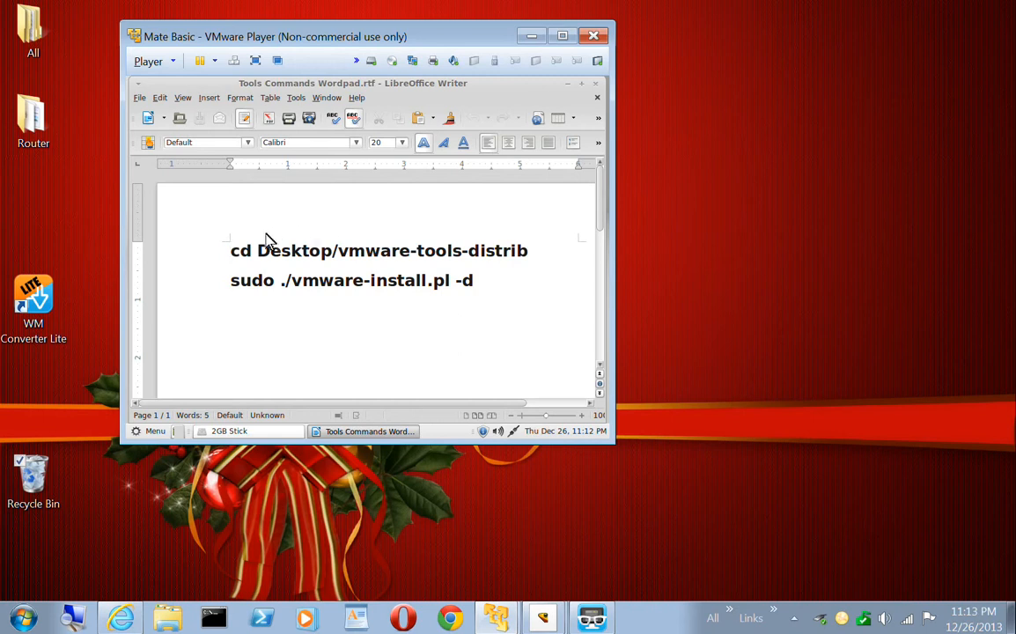
drag(230, 254, 537, 264)
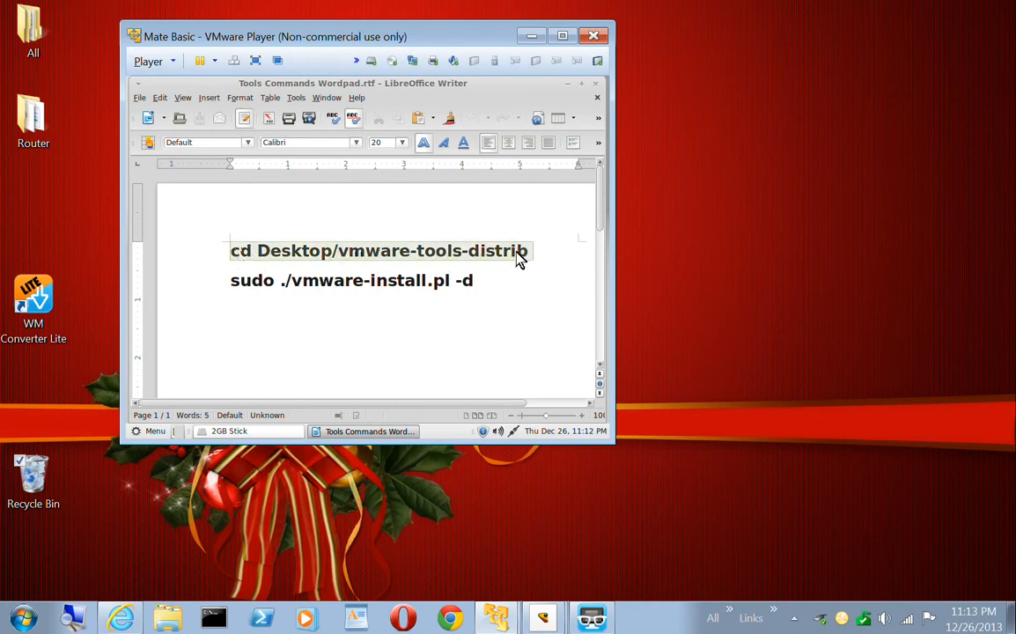
right_click(520, 258)
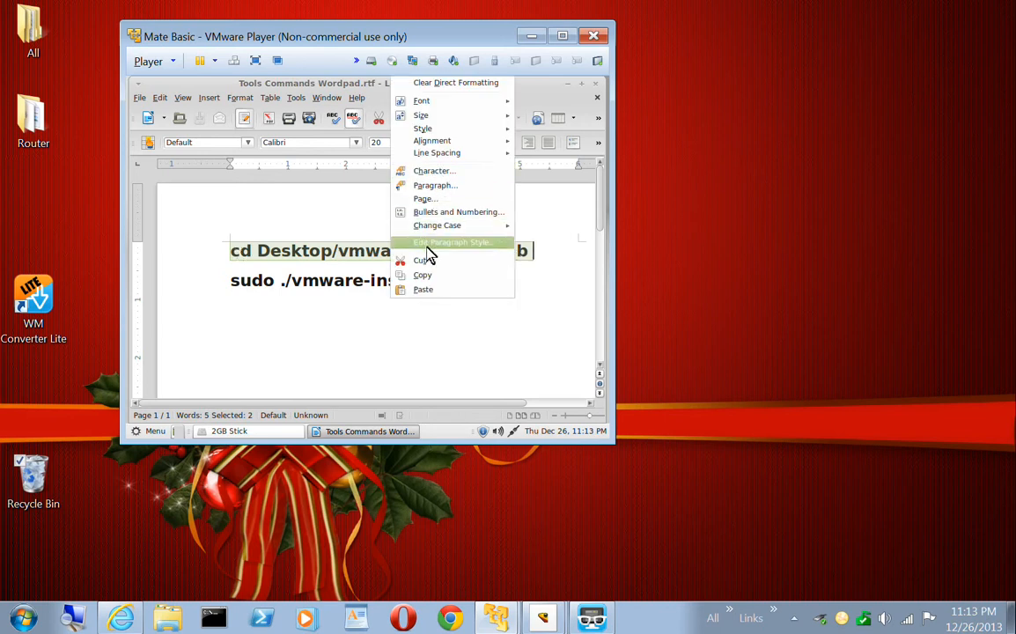
click(420, 276)
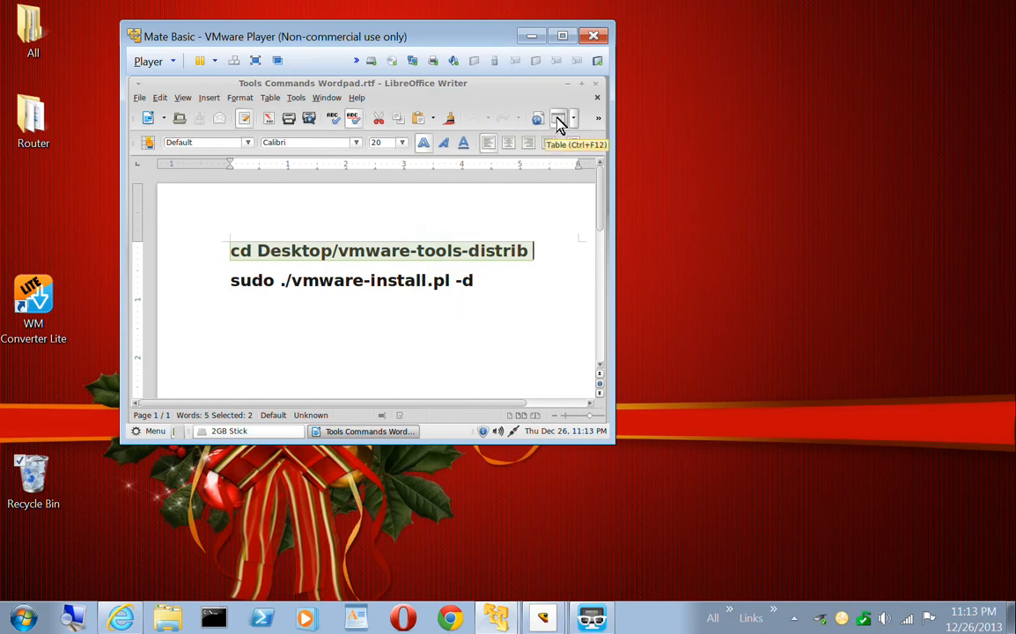
click(569, 87)
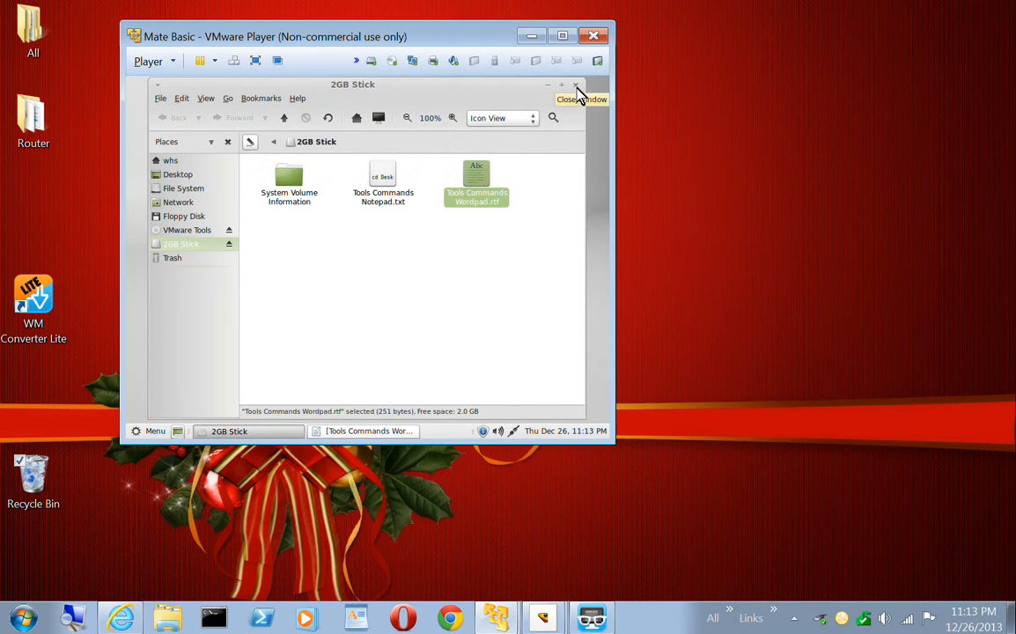
click(577, 88)
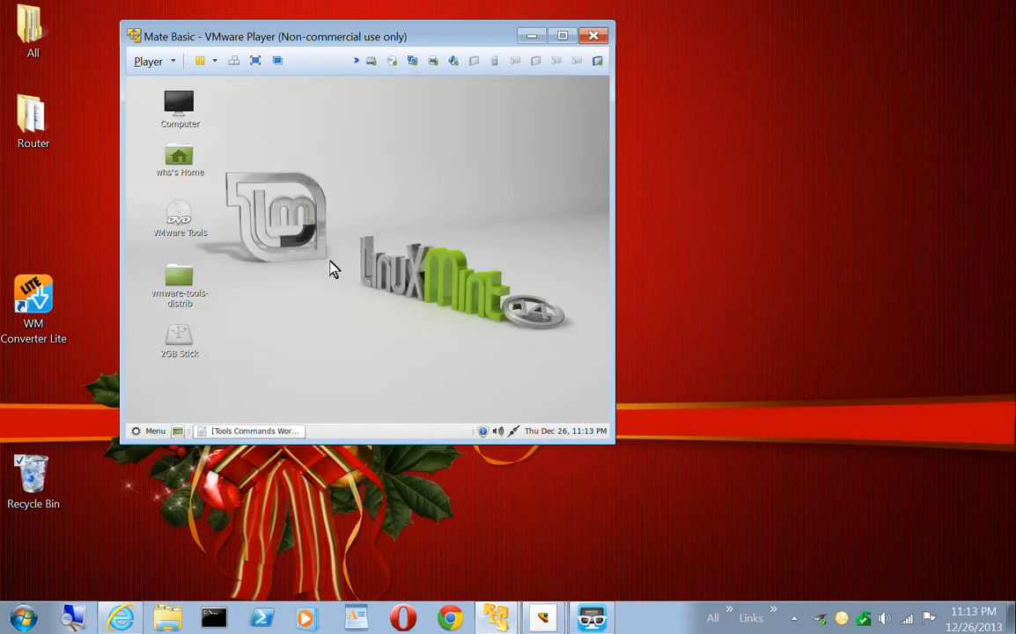
- Open a terminal in the guest and run the copied command cd Desktop/vmware-tools-distrib
click(152, 430)
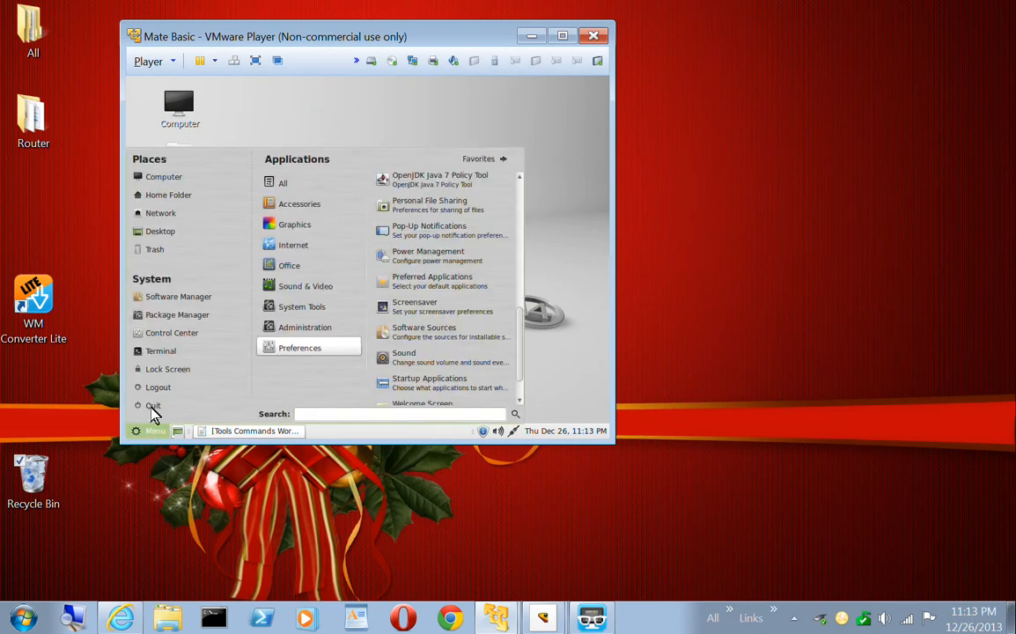
click(157, 352)
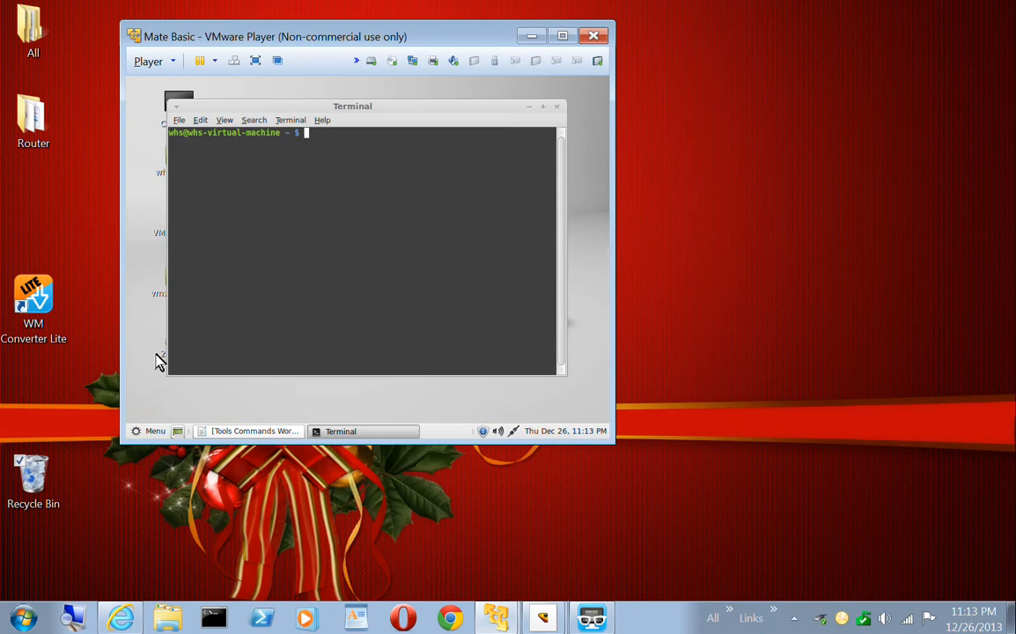
right_click(356, 169)
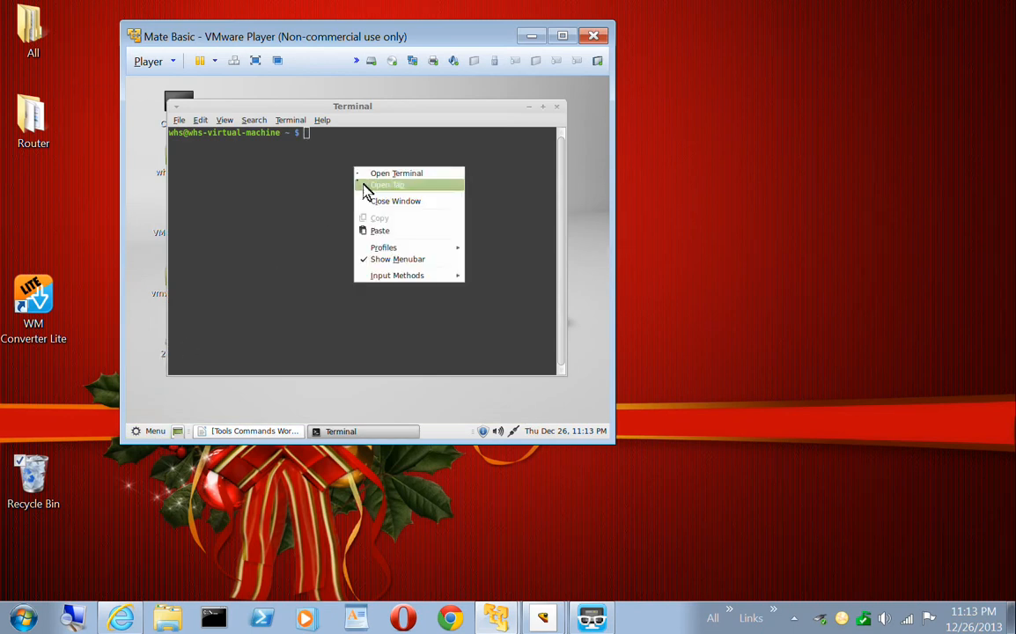
click(379, 230)
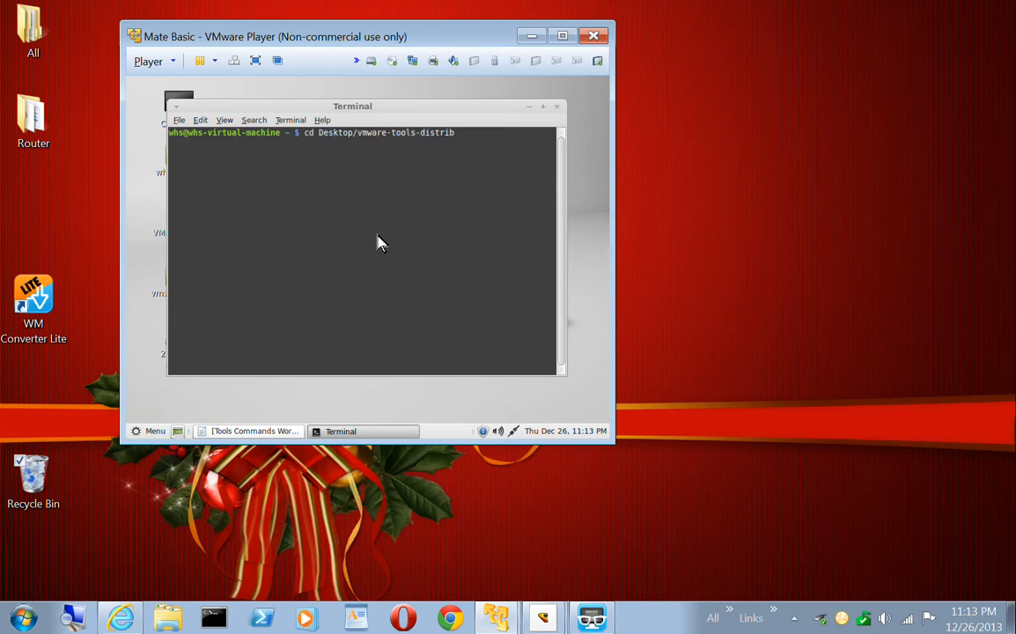
key(Return)
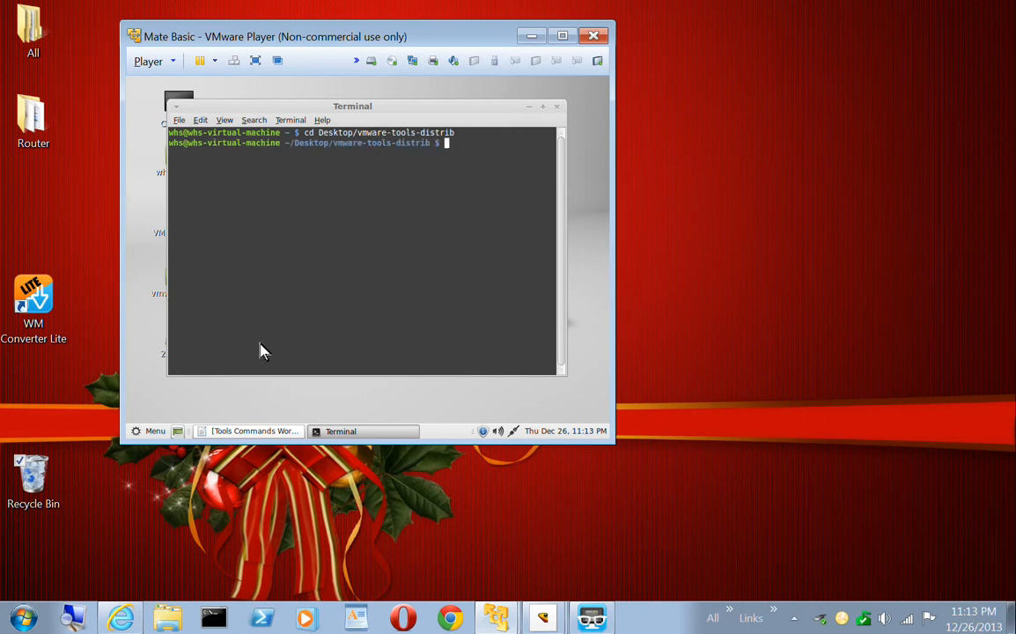
- Copy the line sudo ./vmware-install.pl -d from the Tools Commands Wordpad document, then minimize it again
click(254, 432)
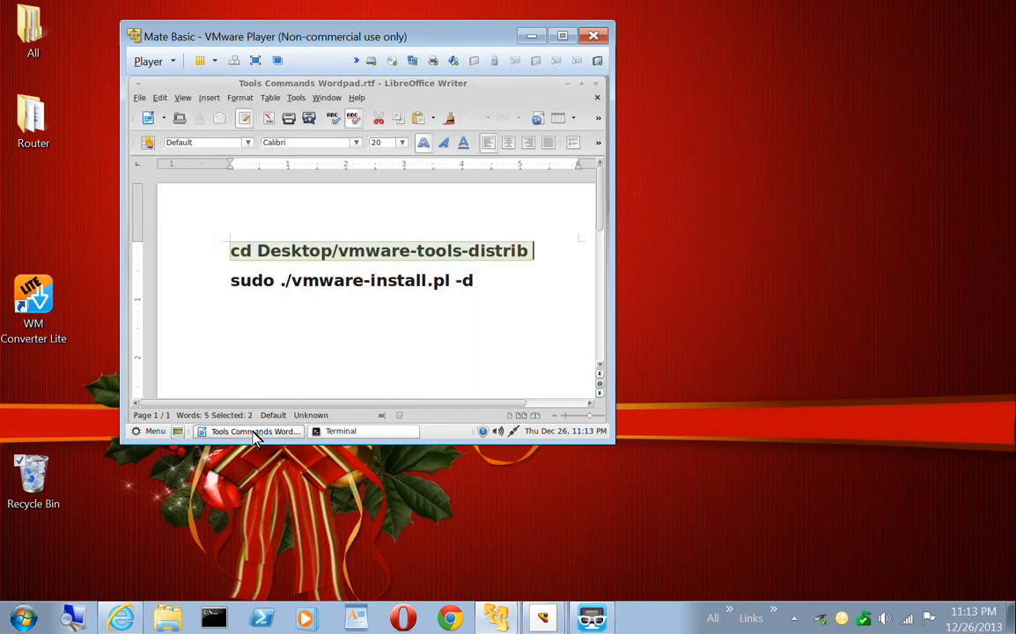
click(227, 302)
drag(216, 283, 489, 300)
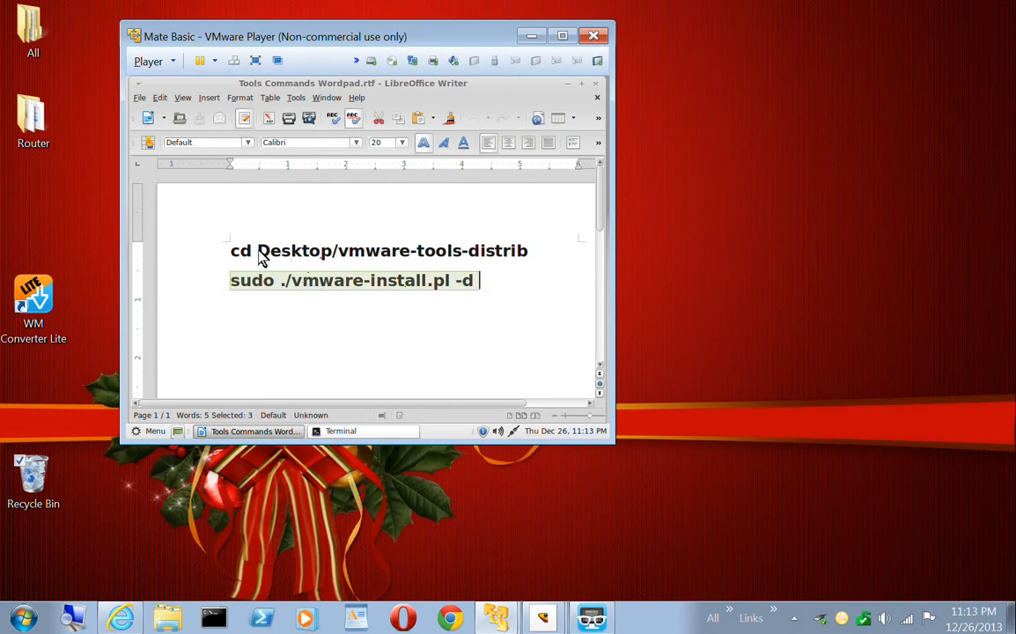
right_click(428, 293)
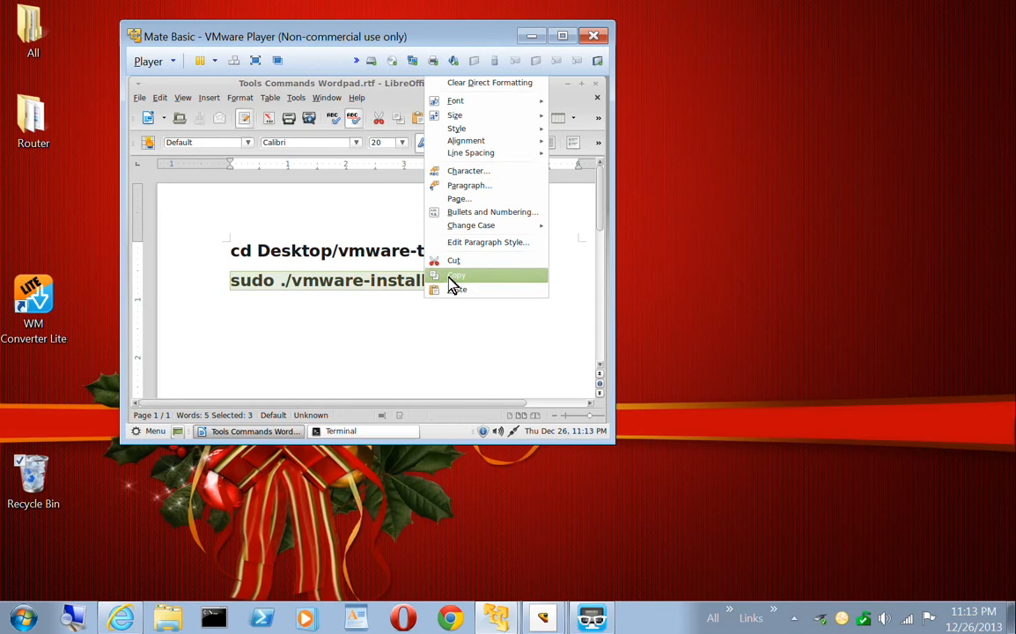
click(451, 277)
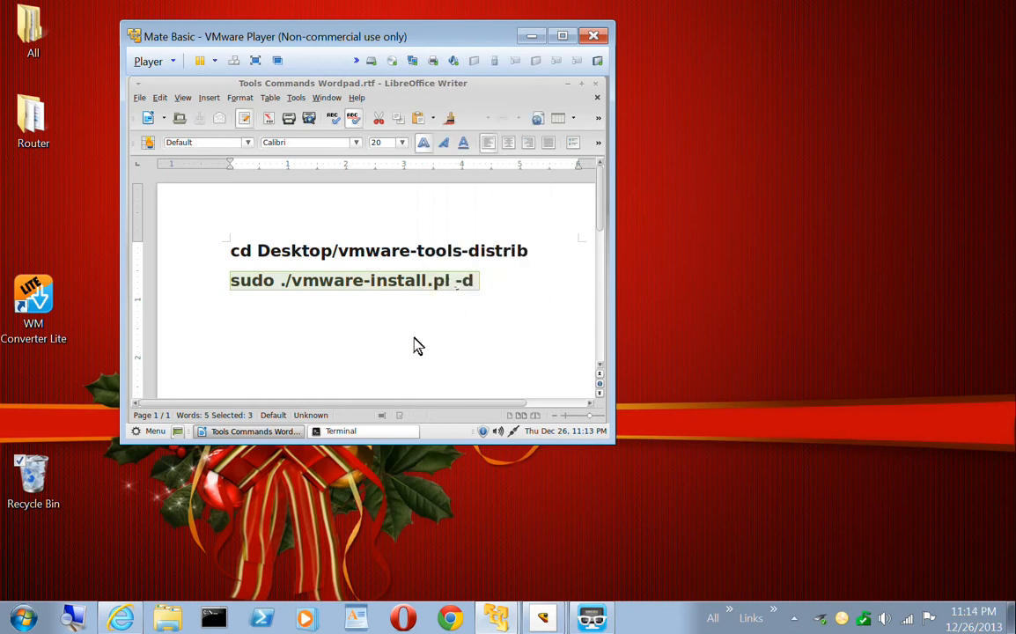
click(268, 433)
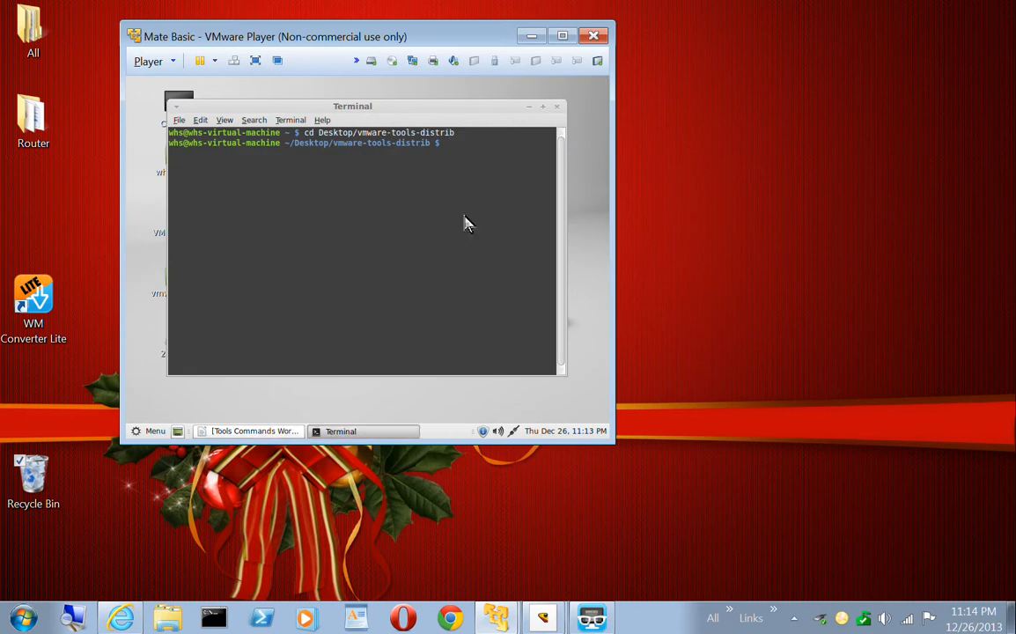
- Run the copied command sudo ./vmware-install.pl -d in the terminal, authorize it with the account password, and close the terminal once installation ends
right_click(486, 149)
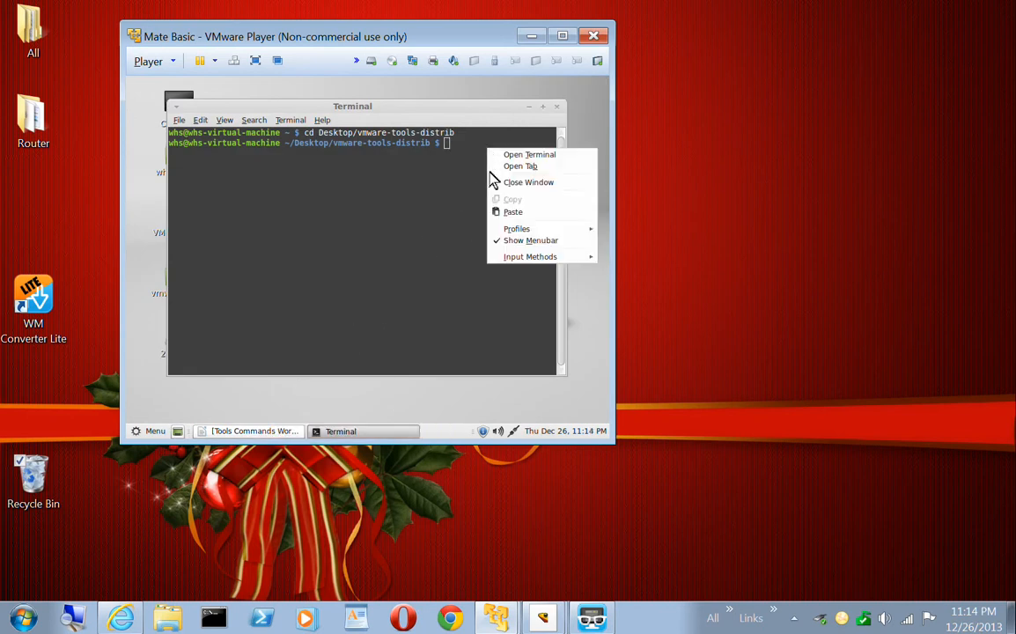
click(504, 213)
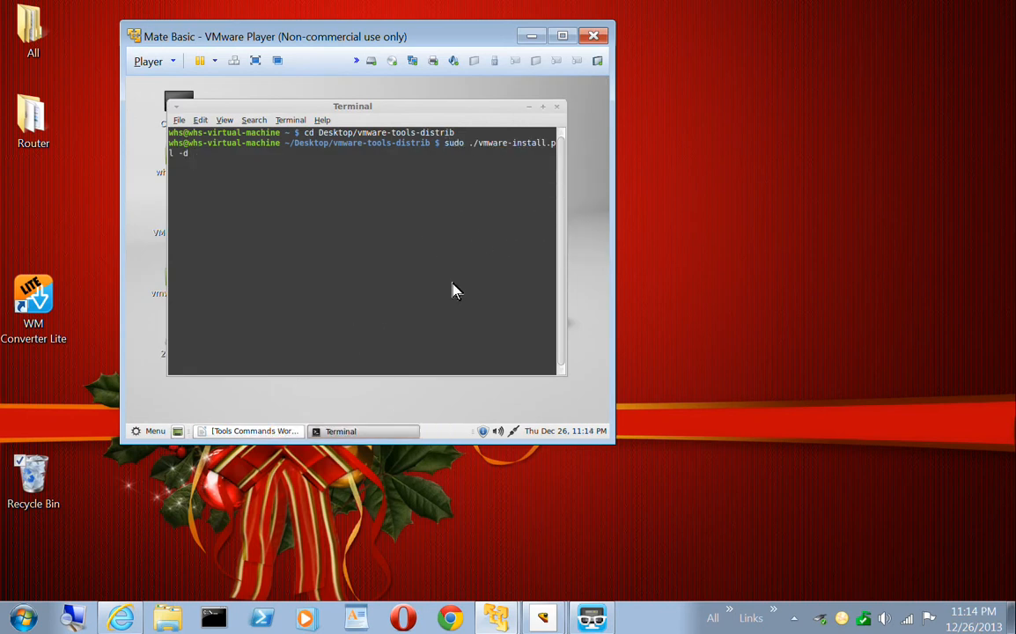
key(Return)
key(Return)
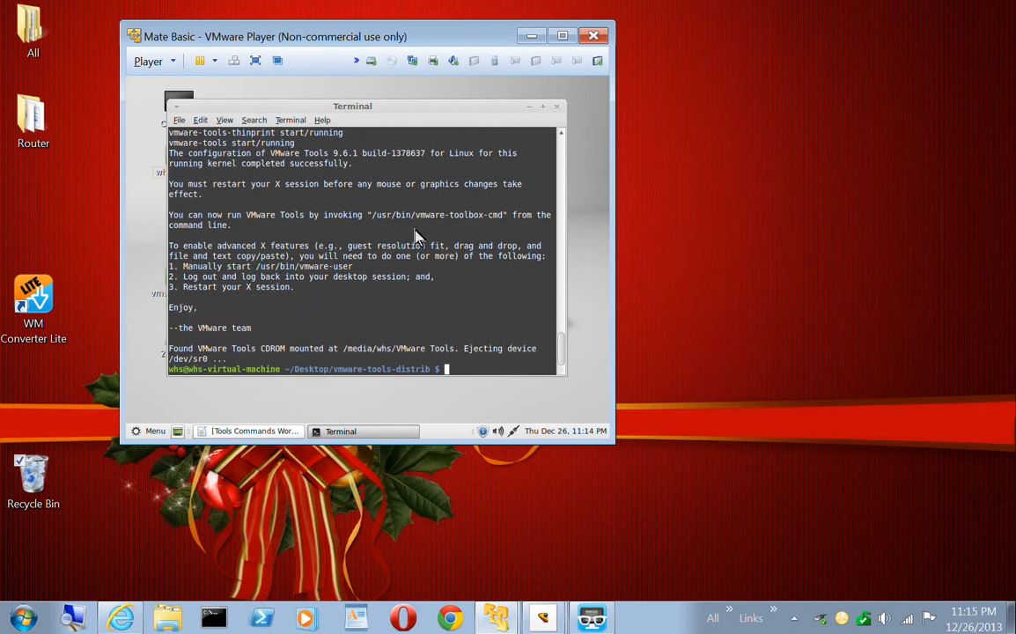
click(558, 108)
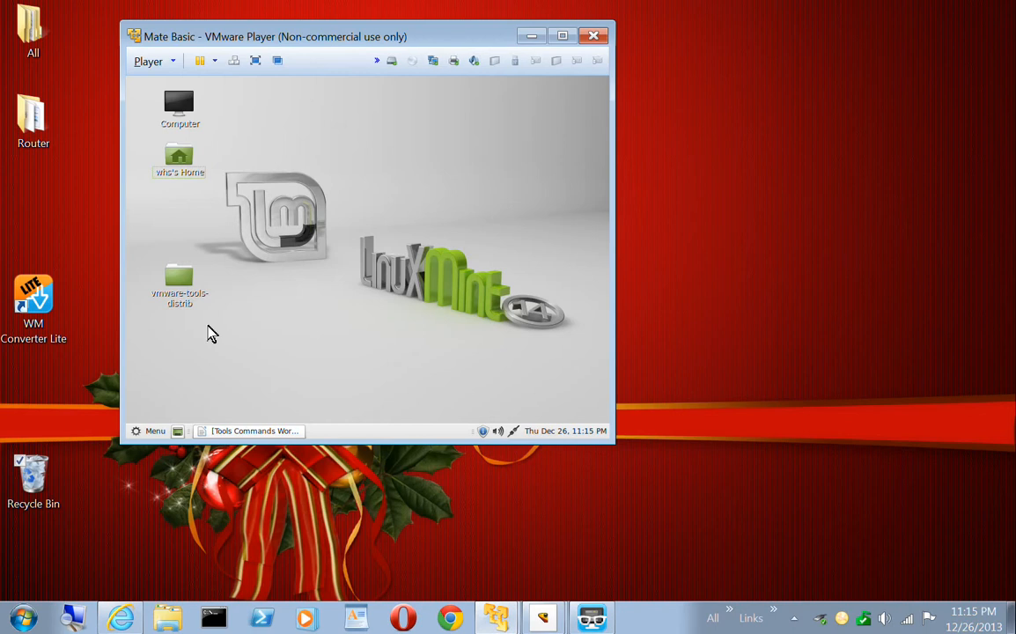
- Restart the Linux Mint guest and dismiss the floppy disk mount error after it boots
click(155, 432)
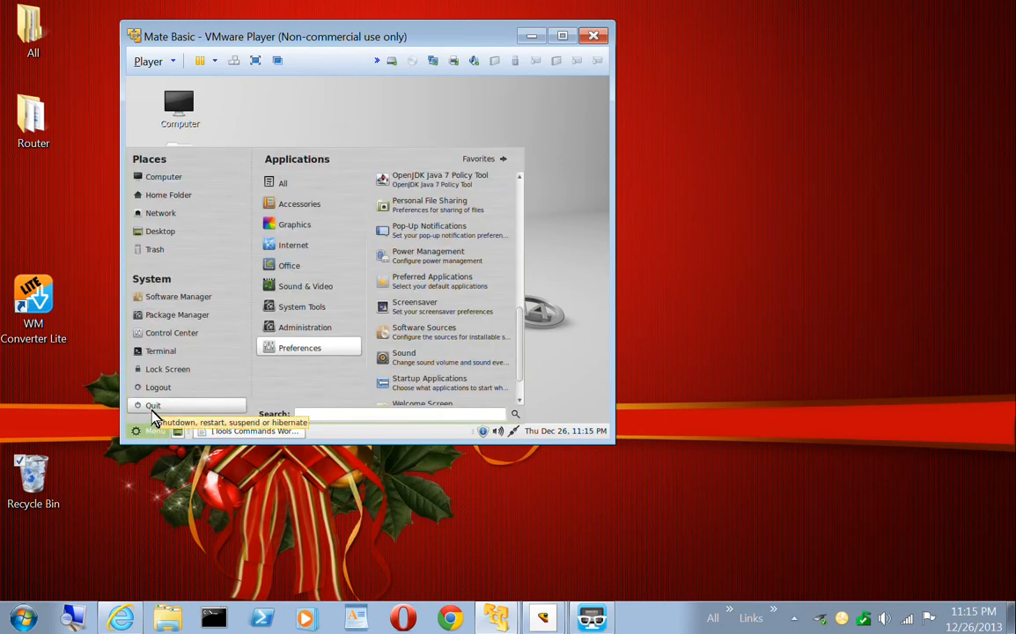
click(152, 409)
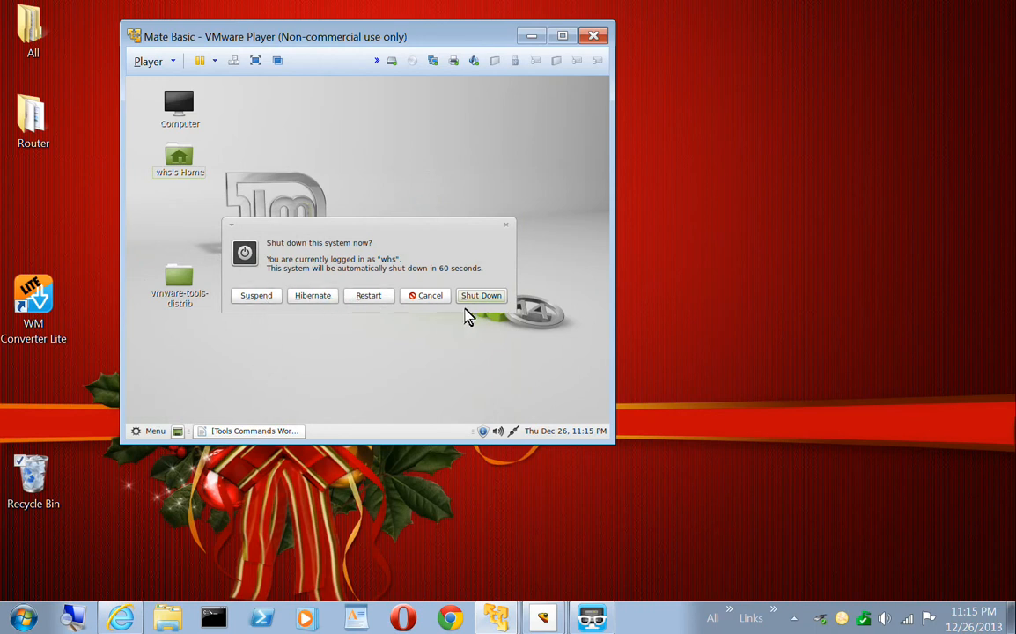
click(365, 299)
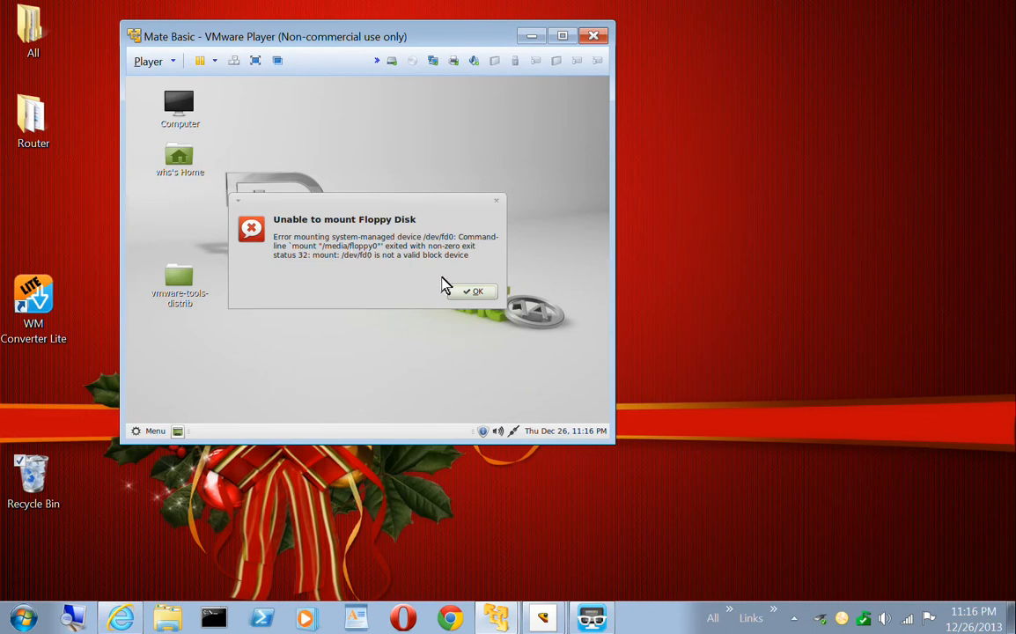
click(472, 293)
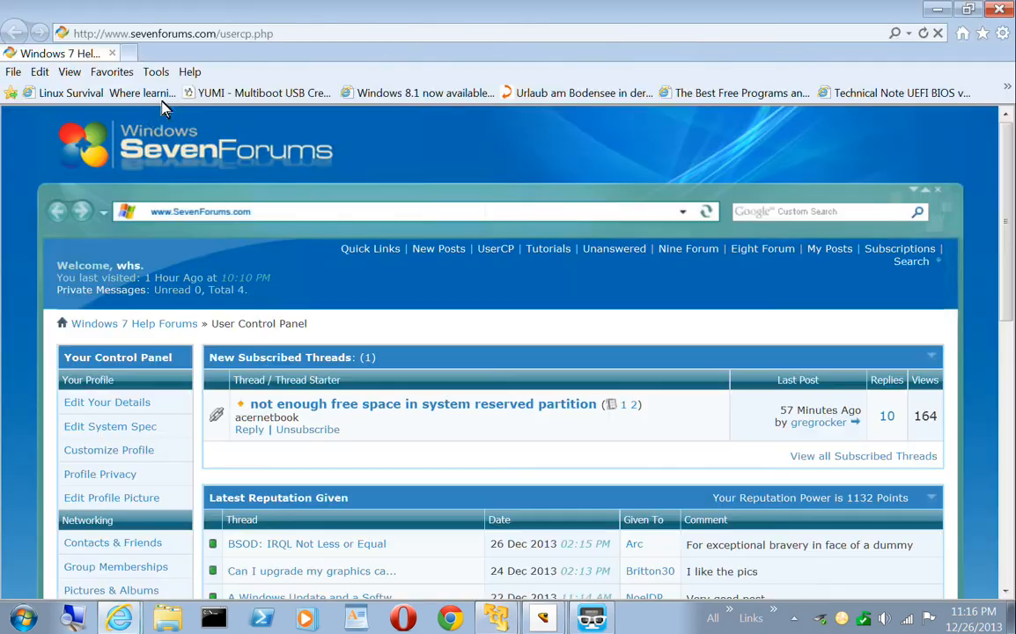
click(199, 34)
key(super+c)
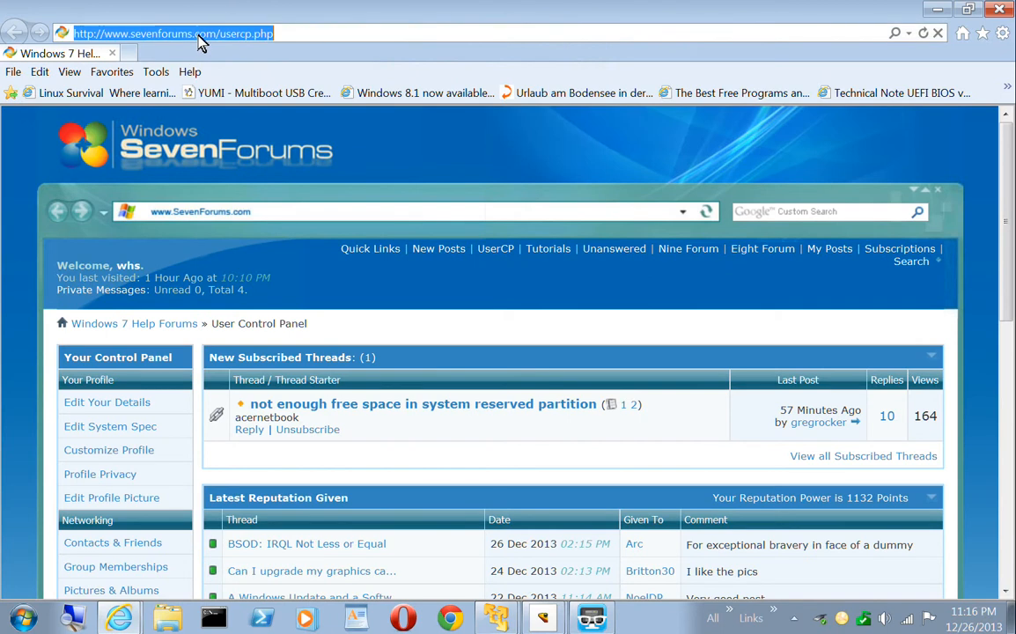
right_click(199, 36)
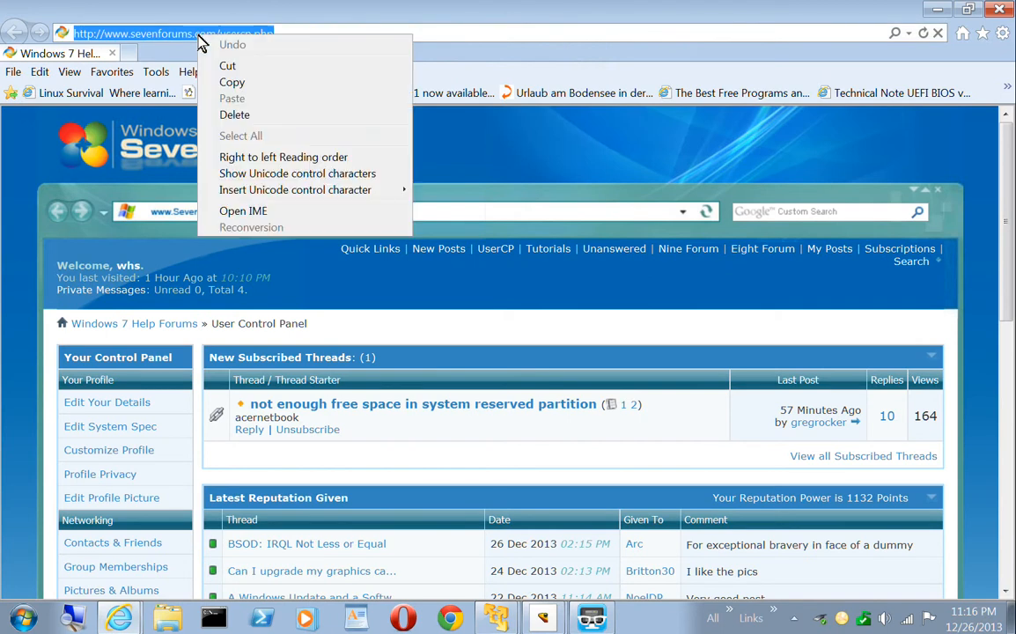
click(229, 82)
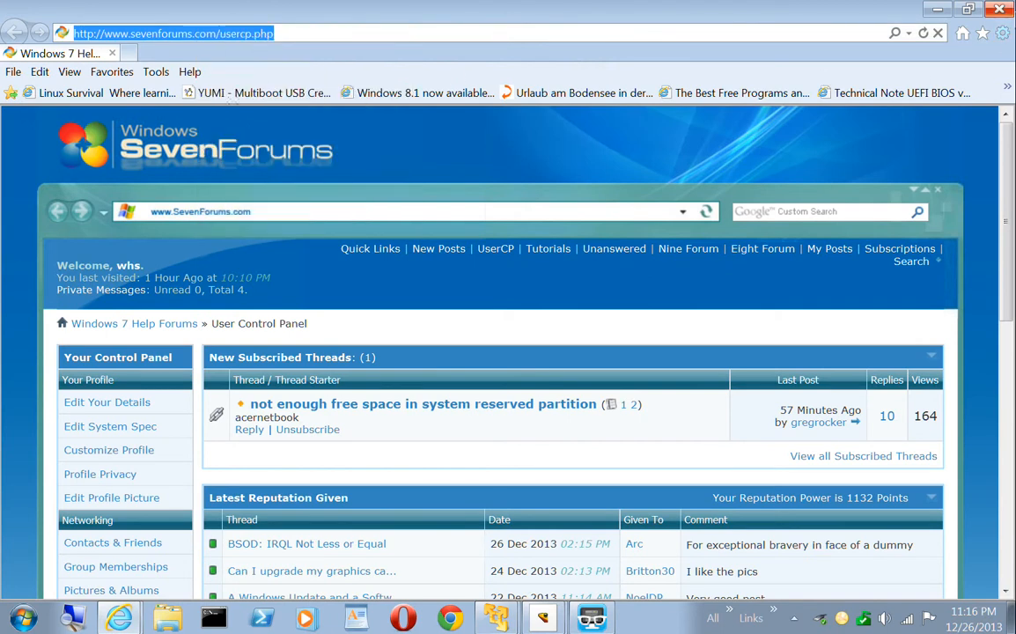
click(1009, 9)
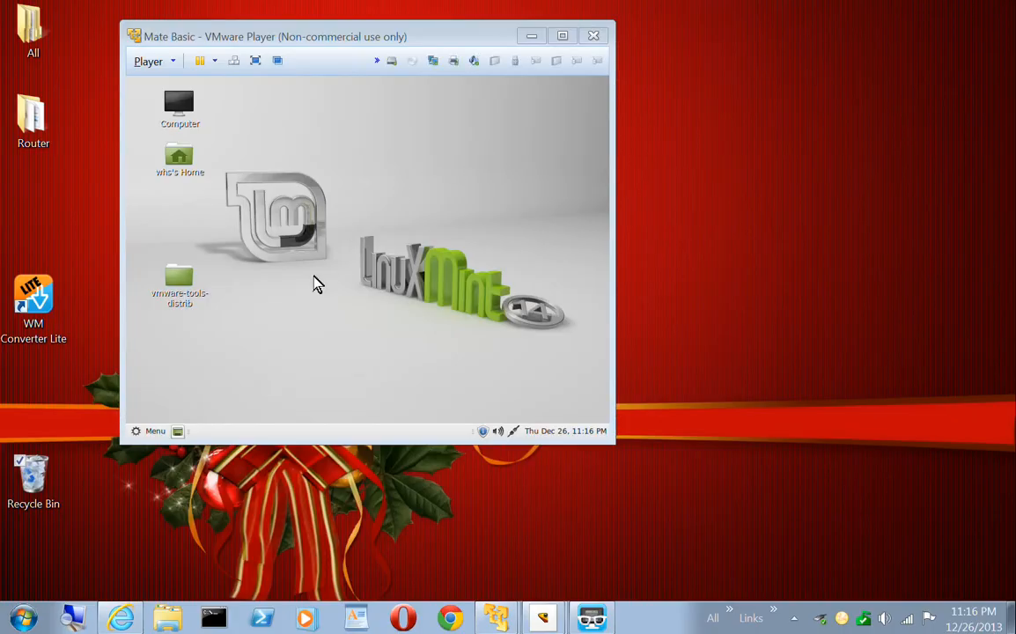
- Launch the Firefox Web Browser in the guest and look over the Linux Mint start page
click(156, 429)
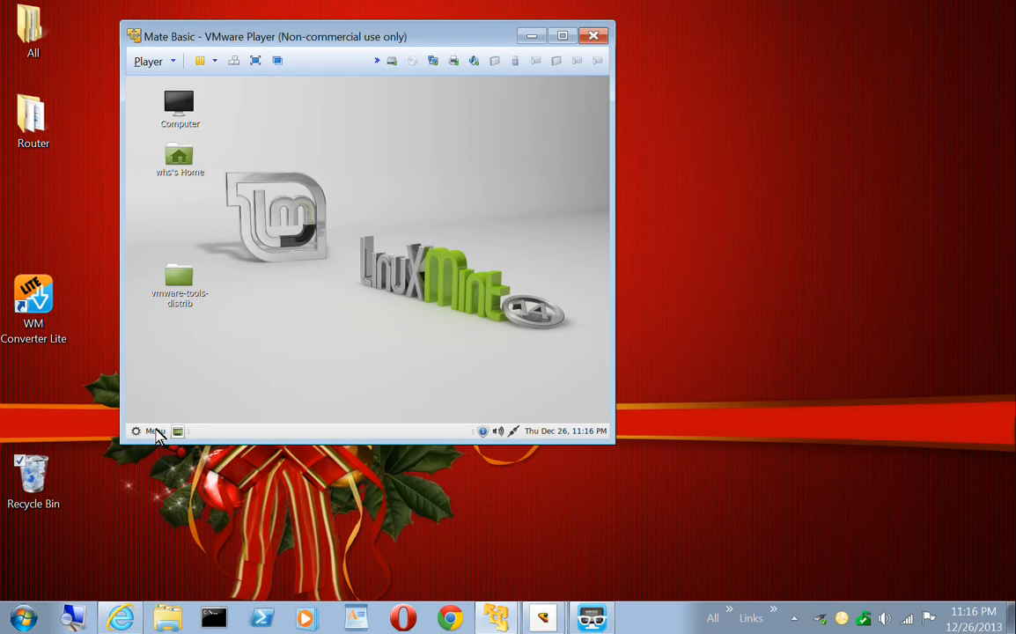
click(156, 431)
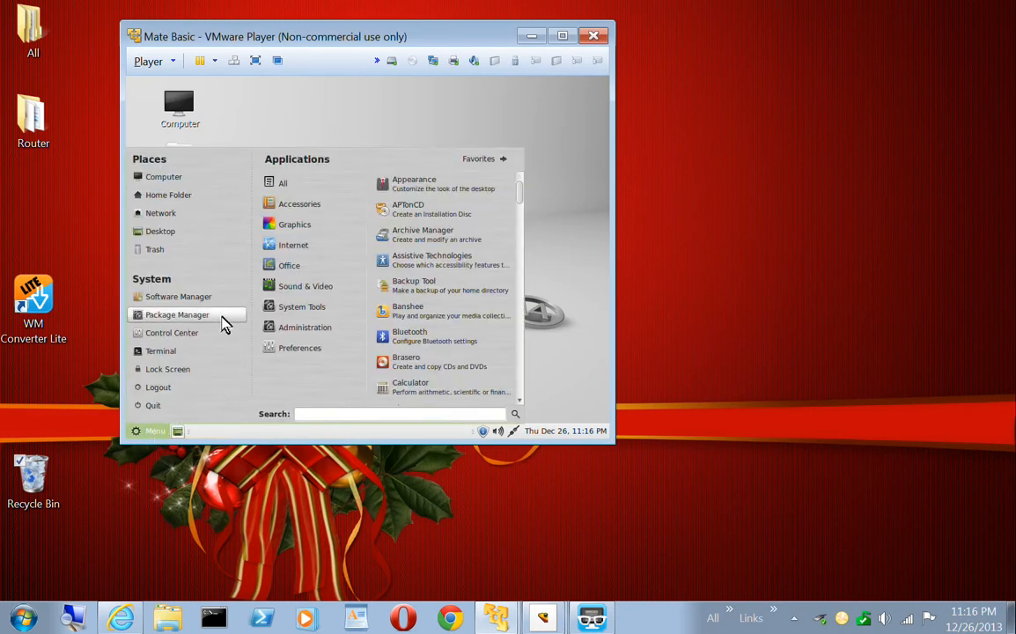
mouse_move(291, 250)
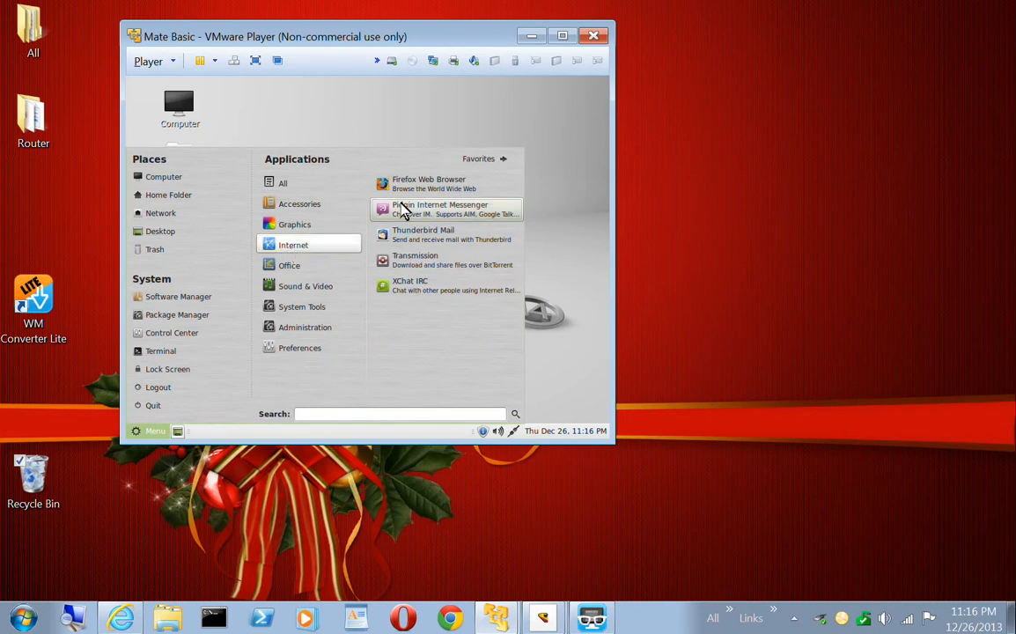
click(424, 185)
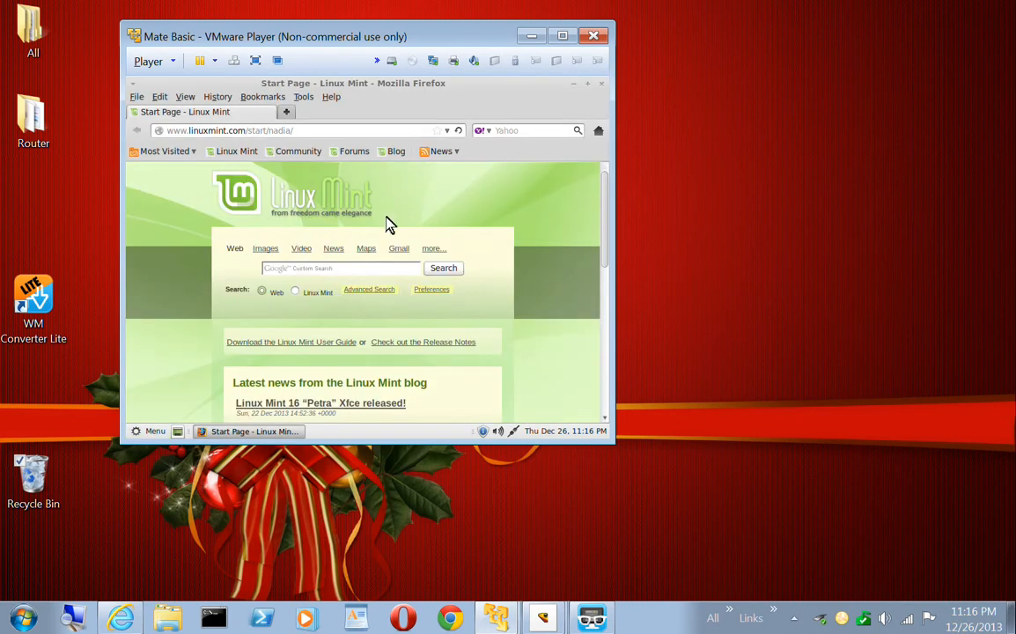
scroll(391, 258, down, 3)
scroll(391, 258, down, 2)
scroll(391, 258, up, 5)
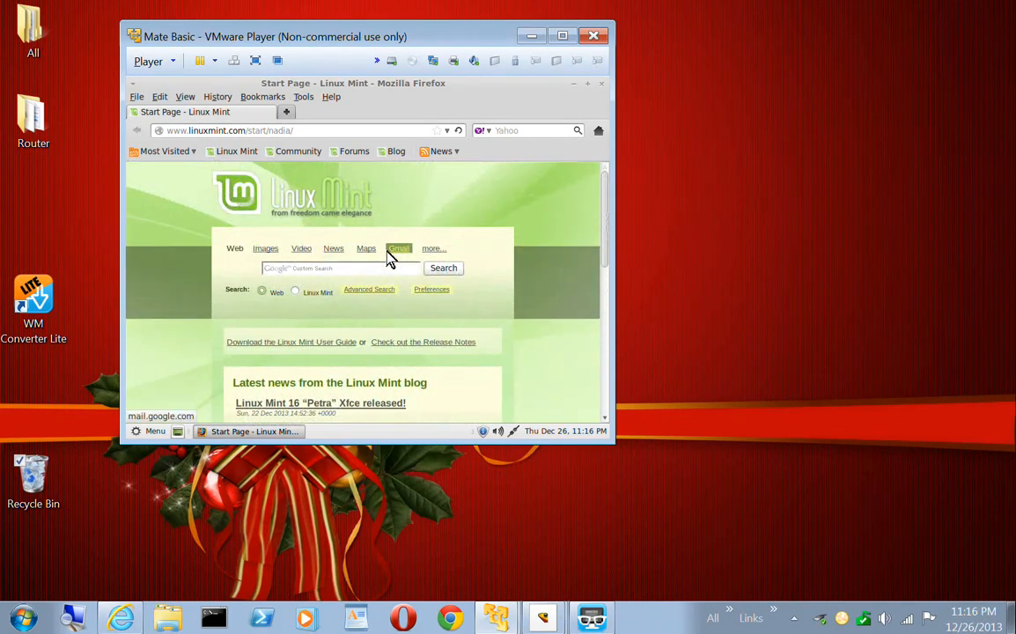
click(344, 137)
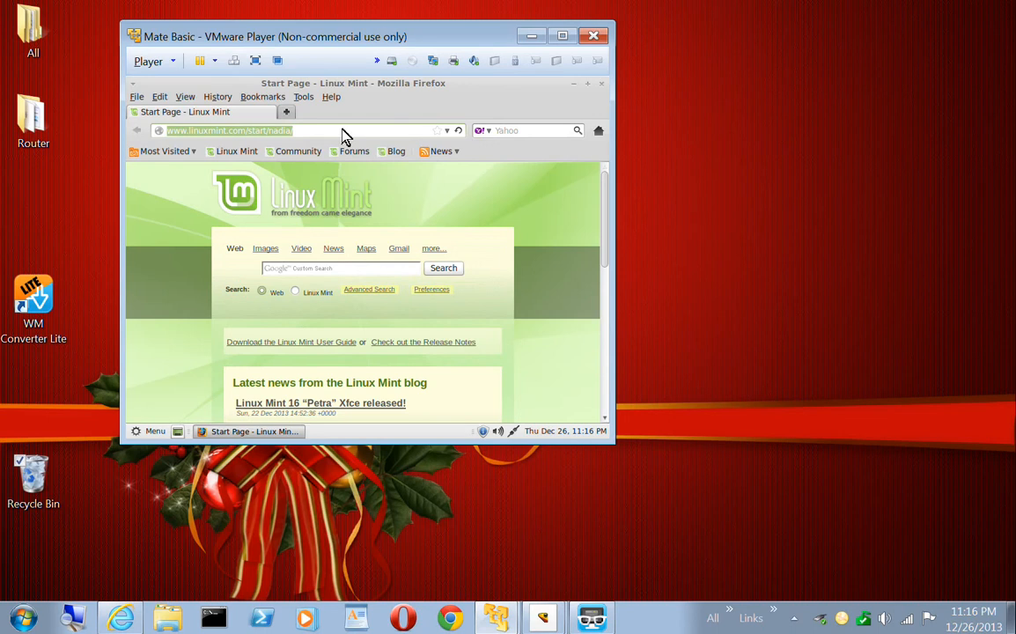
right_click(344, 137)
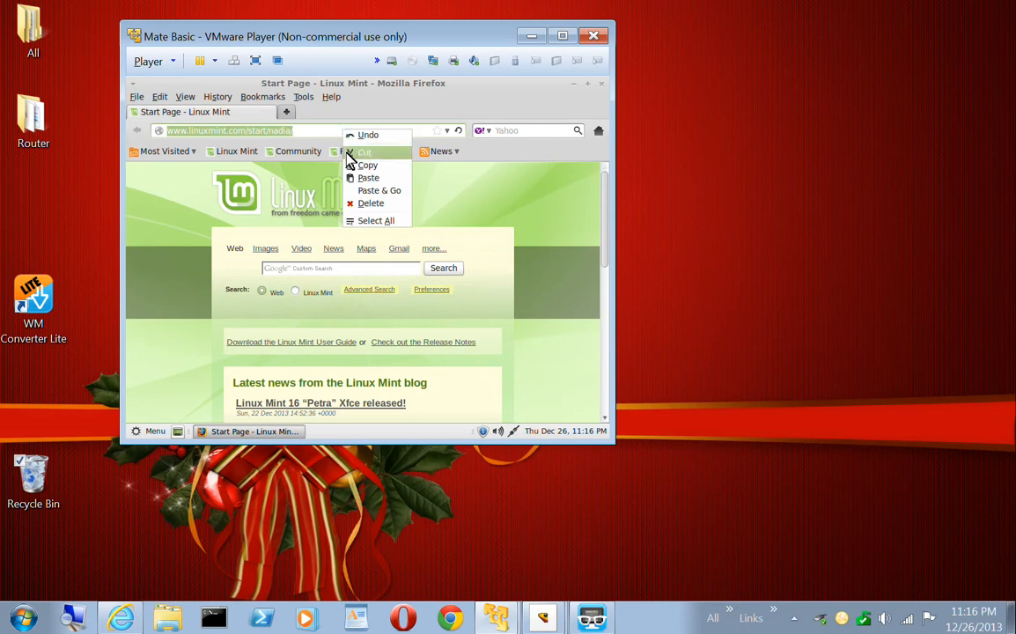
click(365, 178)
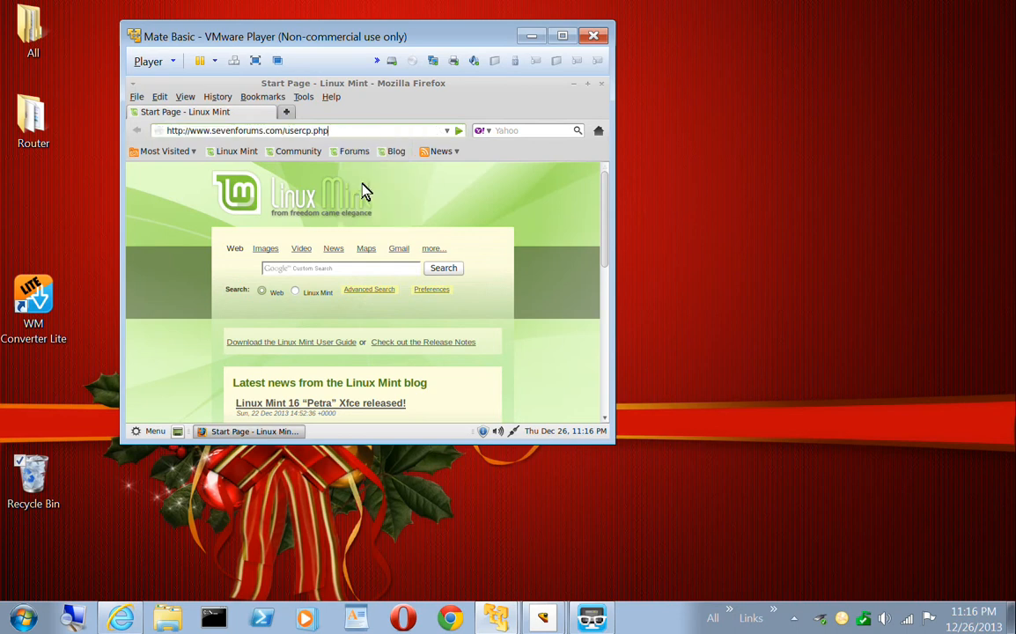
key(Return)
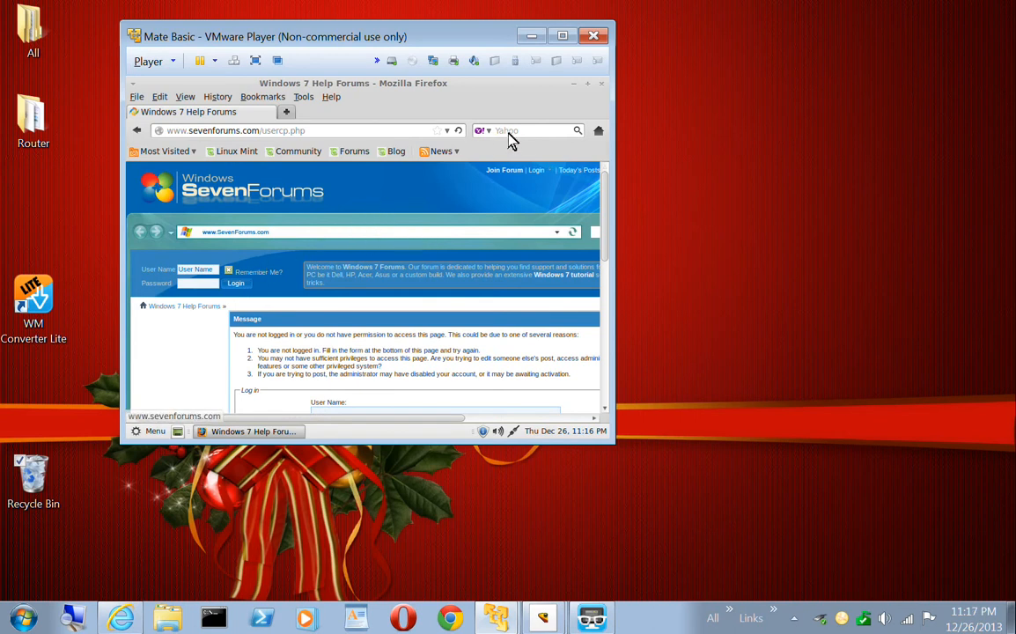
click(602, 86)
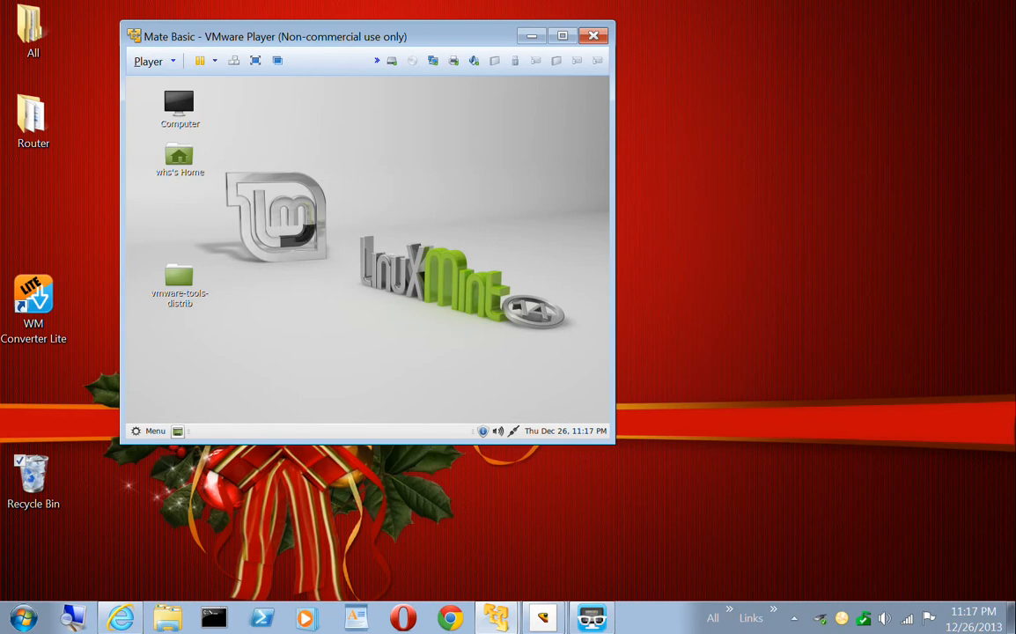
- Open the host's Sample Pictures folder in Windows Explorer and dock its window beside the virtual machine
click(19, 171)
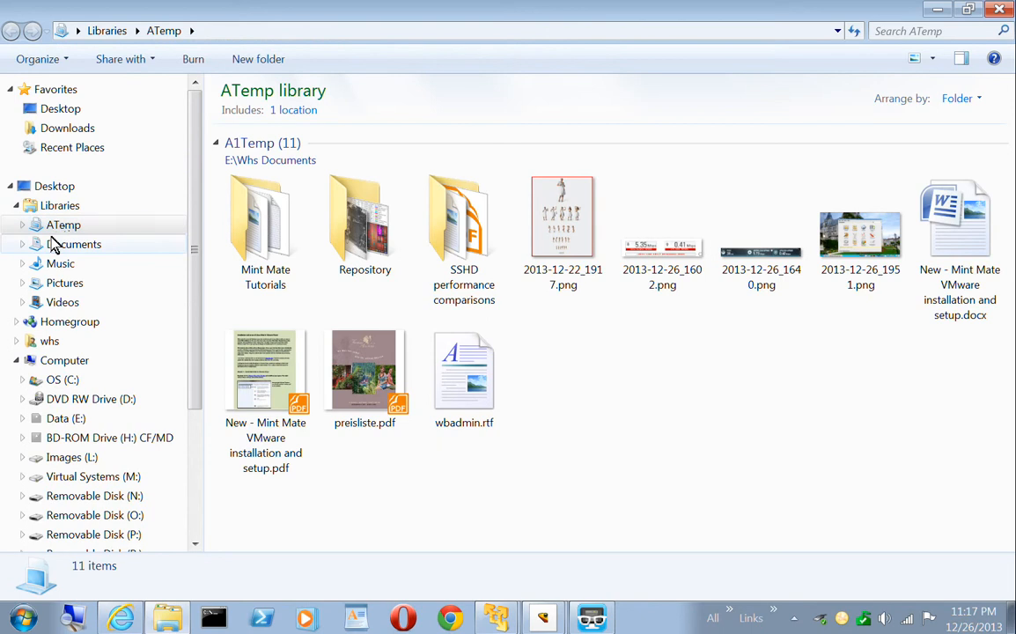
click(55, 283)
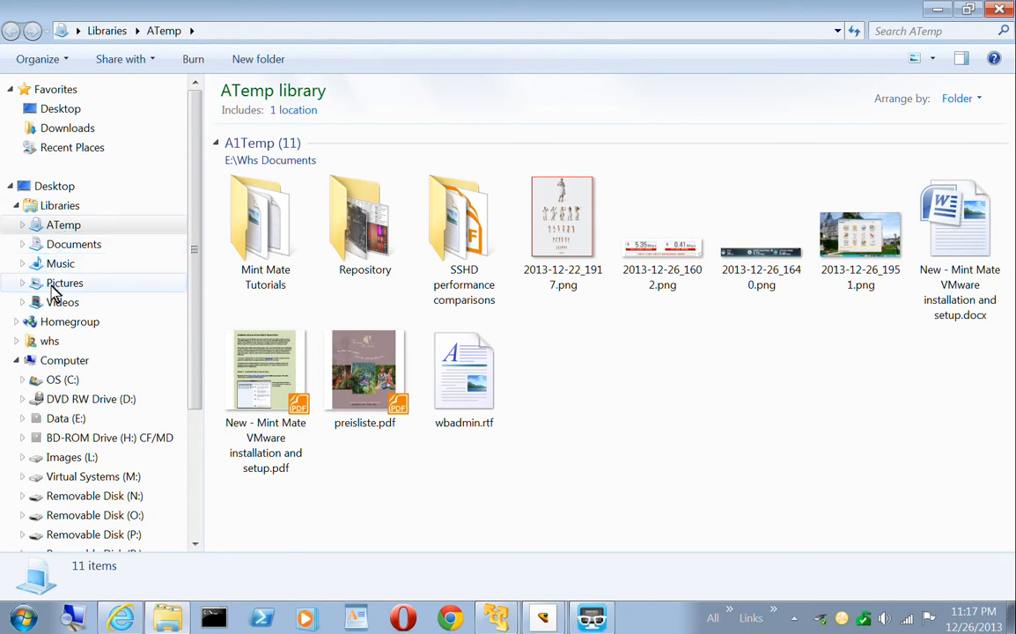
double_click(253, 354)
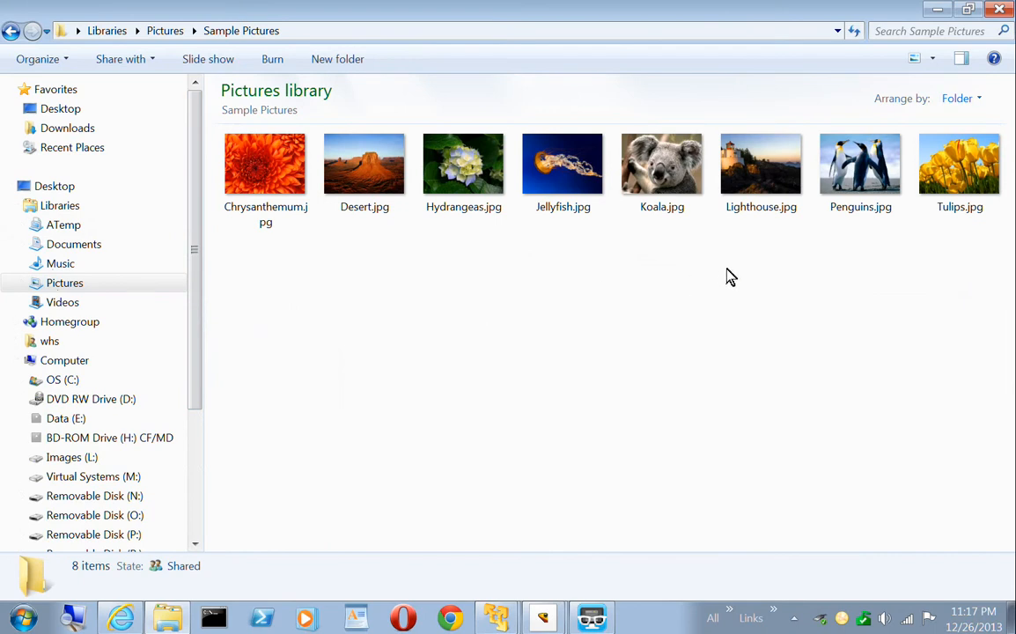
key(super+Right)
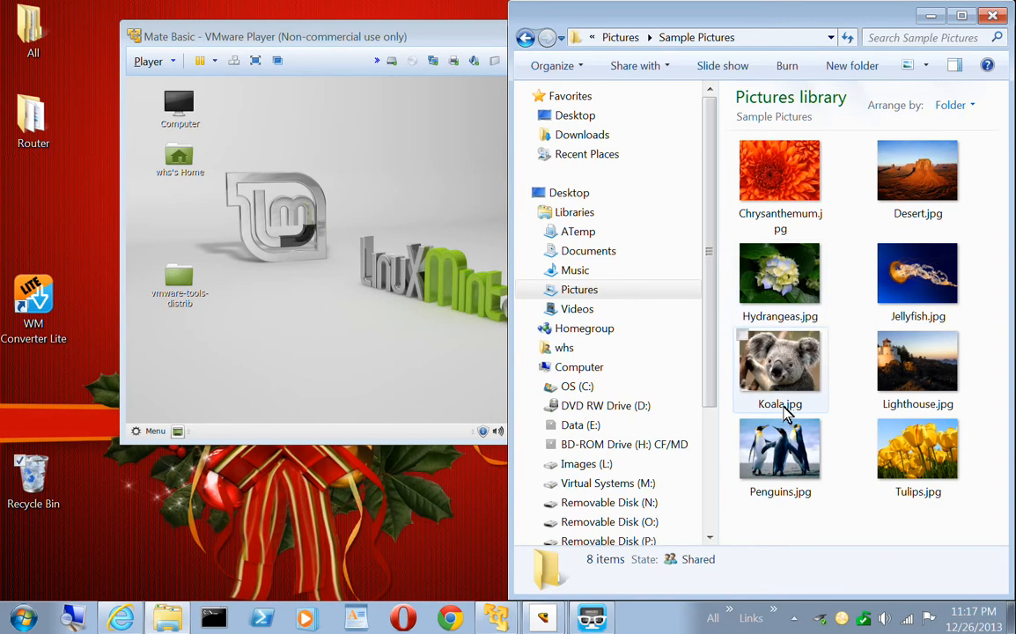
- Copy Penguins.jpg from the host's Sample Pictures folder onto the Linux Mint desktop and close the host's folder window
click(778, 450)
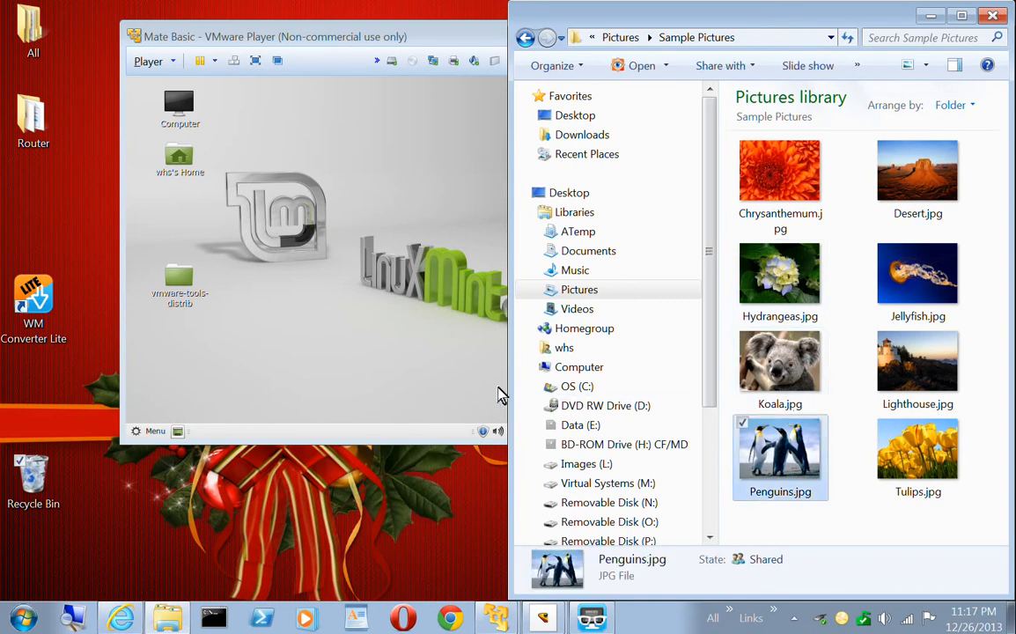
drag(364, 343, 365, 343)
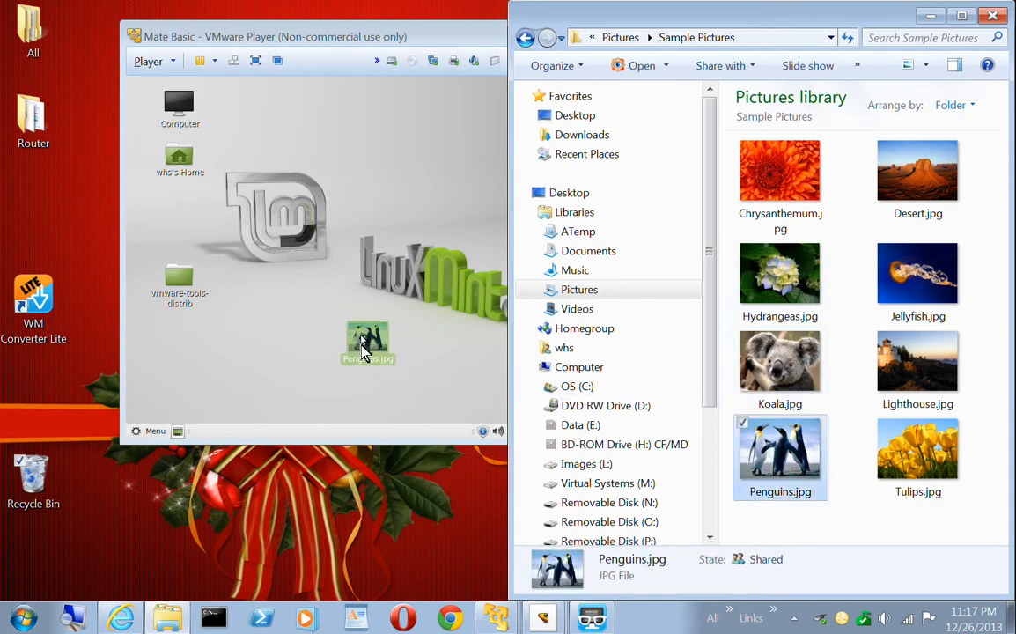
click(993, 17)
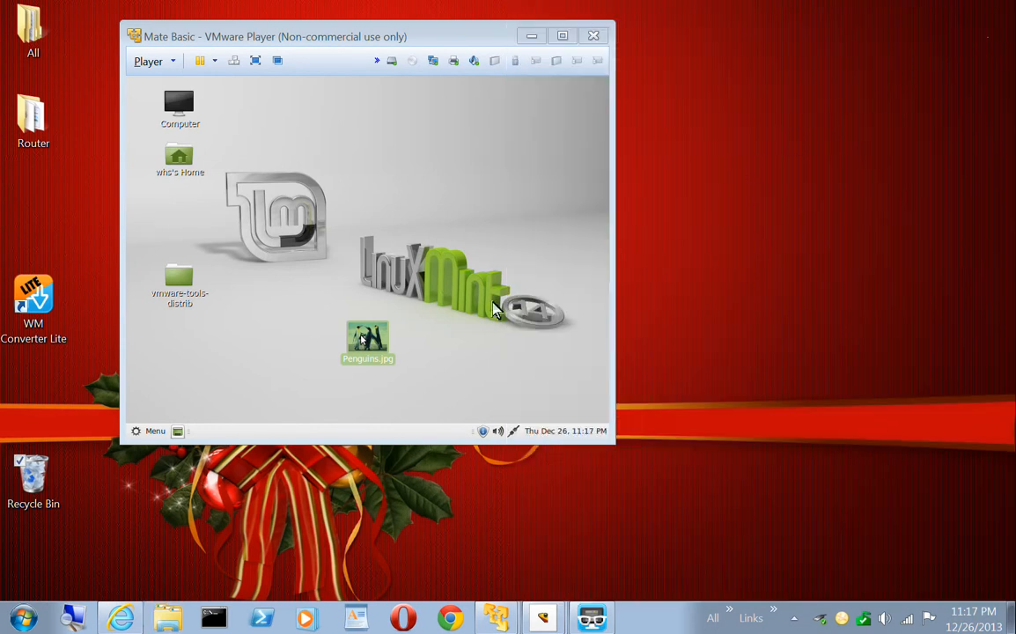
- View the copied Penguins.jpg in the guest's image viewer and close the viewer
click(379, 335)
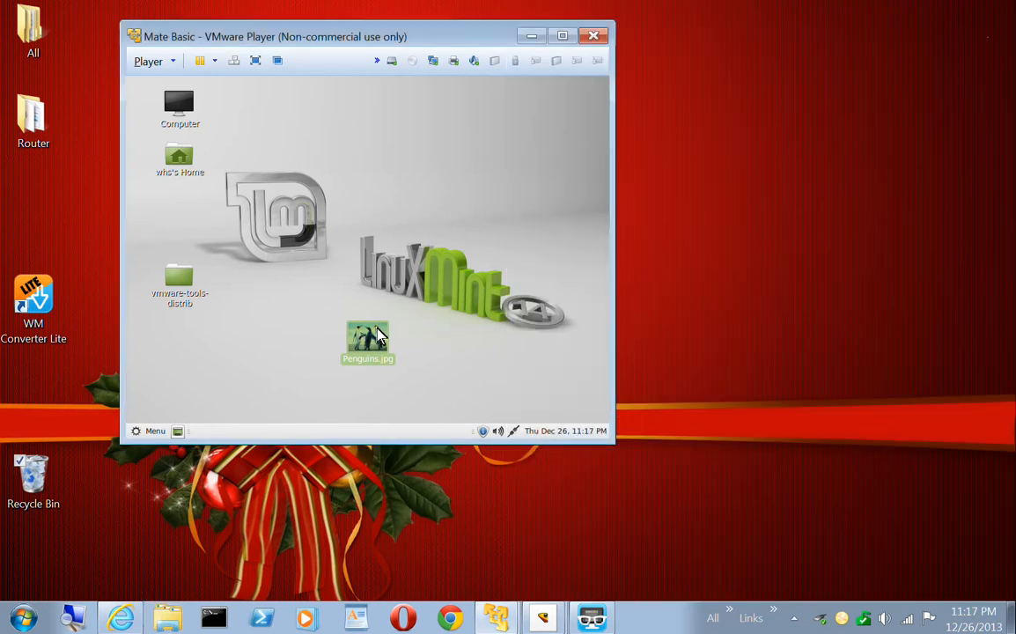
double_click(379, 334)
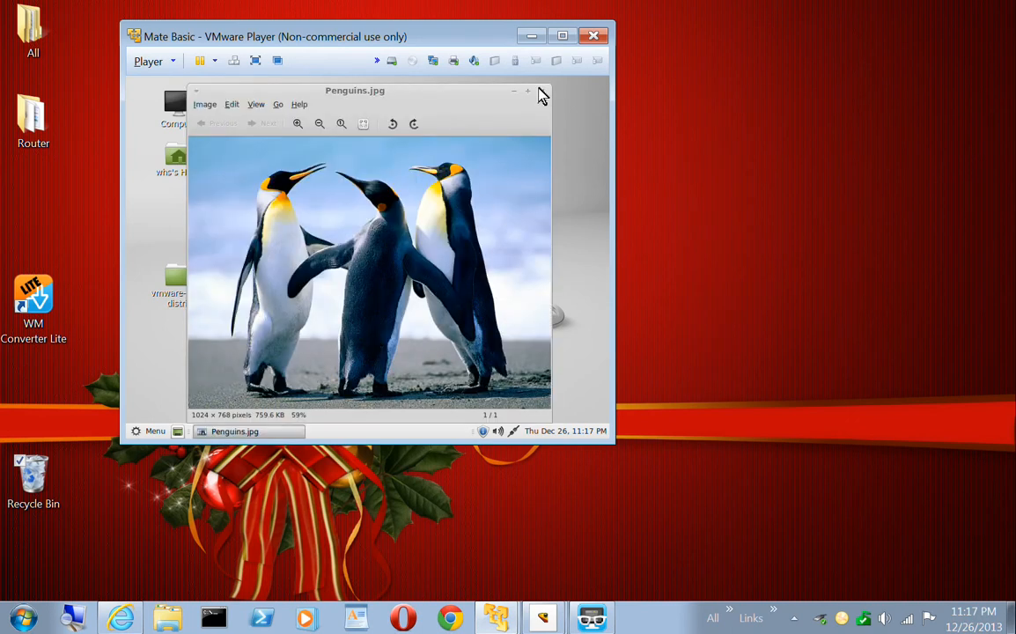
click(543, 91)
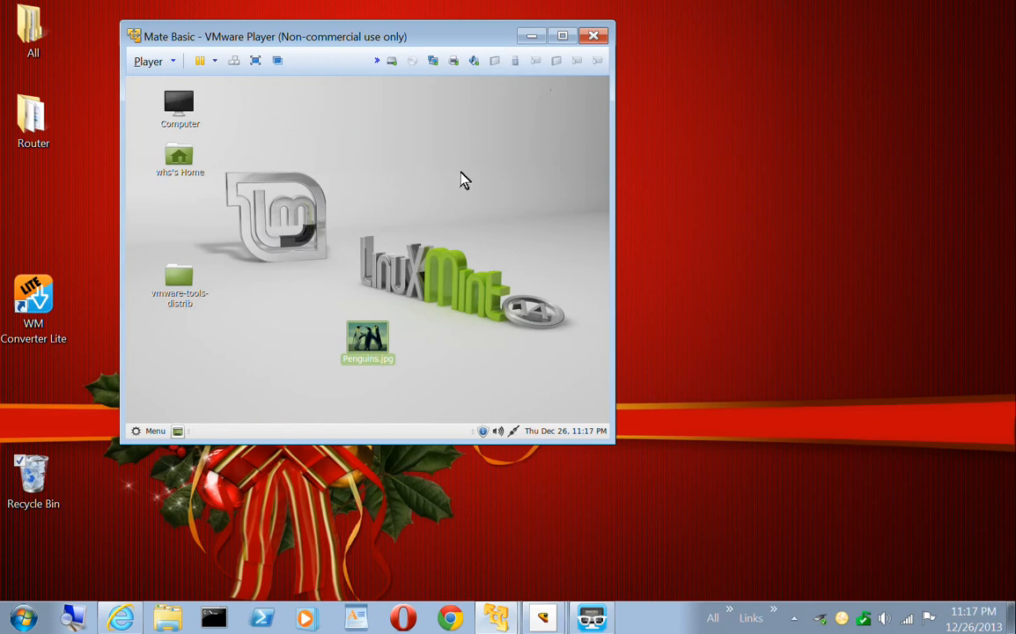
- Permanently delete Penguins.jpg from the guest desktop and open the guest's home folder
right_click(377, 350)
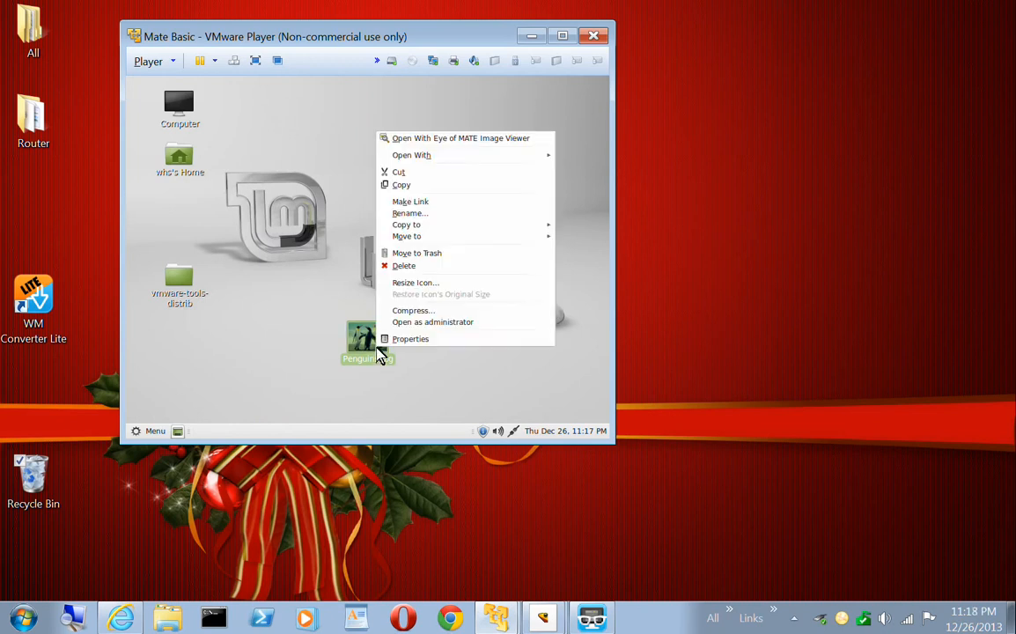
click(401, 267)
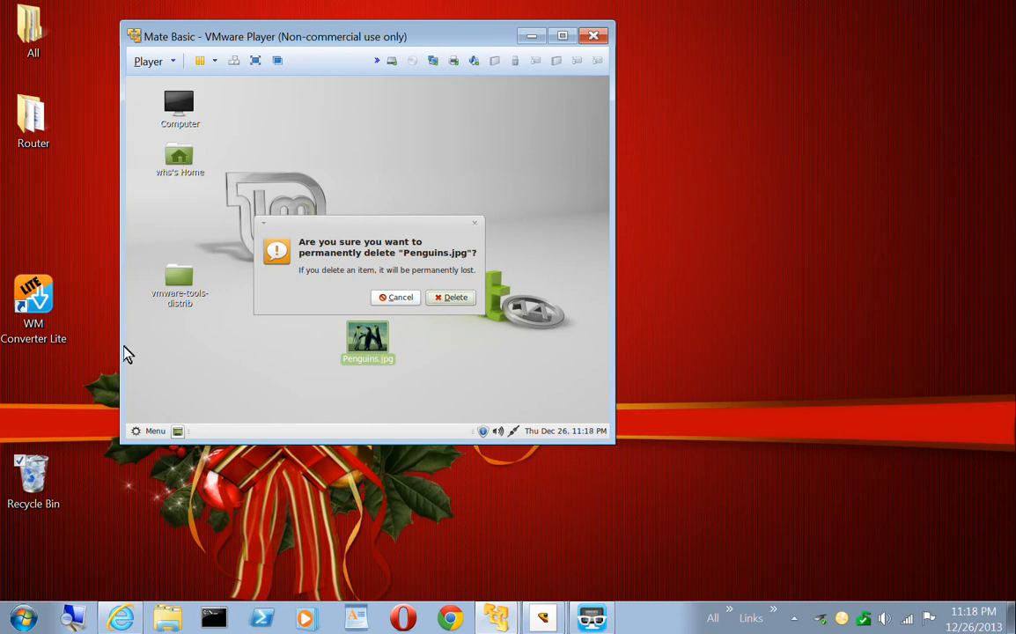
click(137, 437)
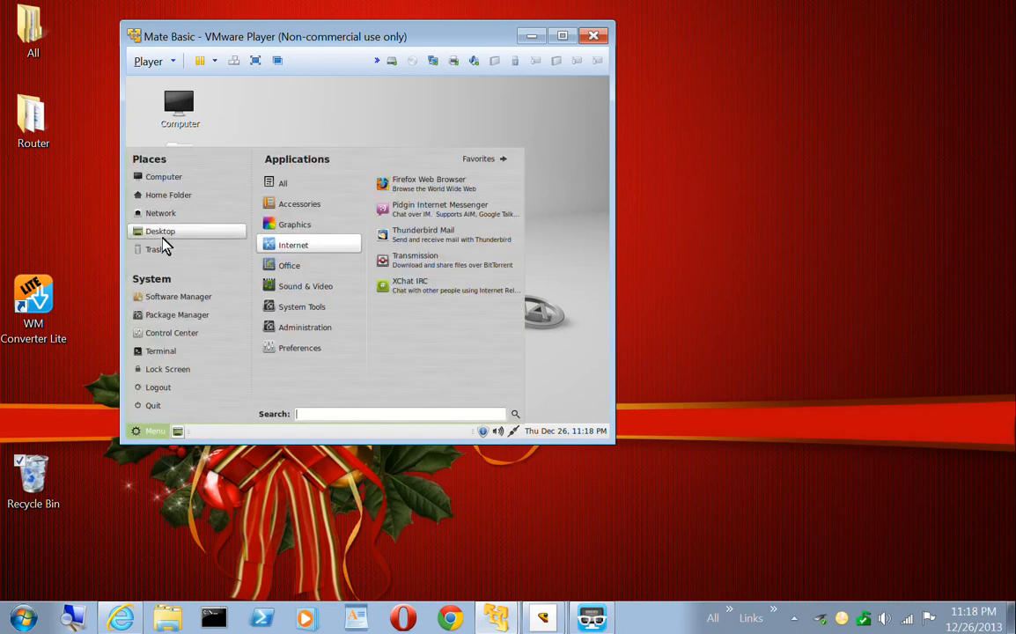
click(170, 195)
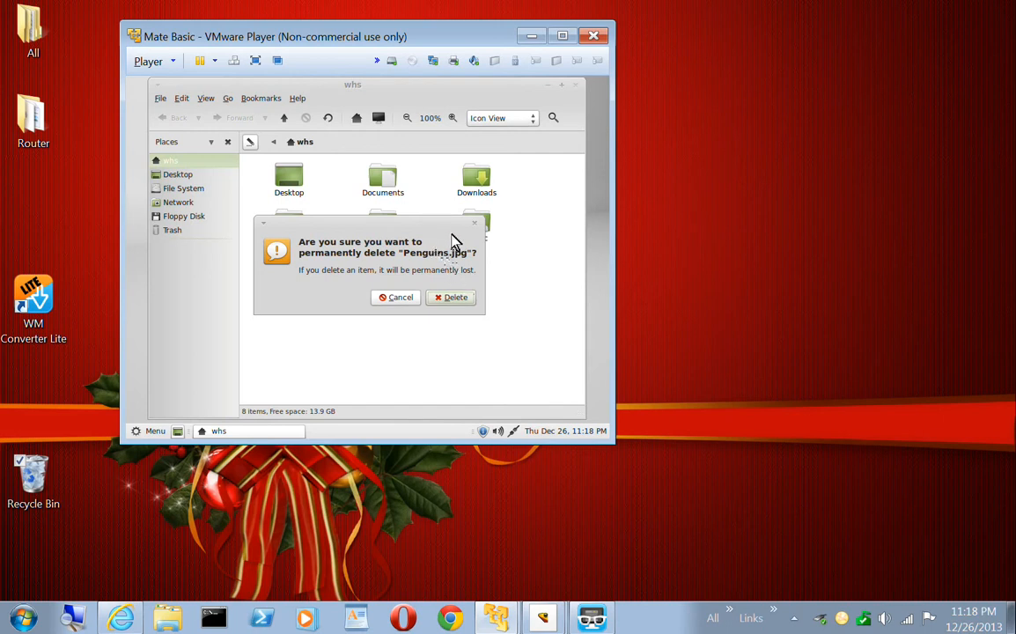
click(446, 300)
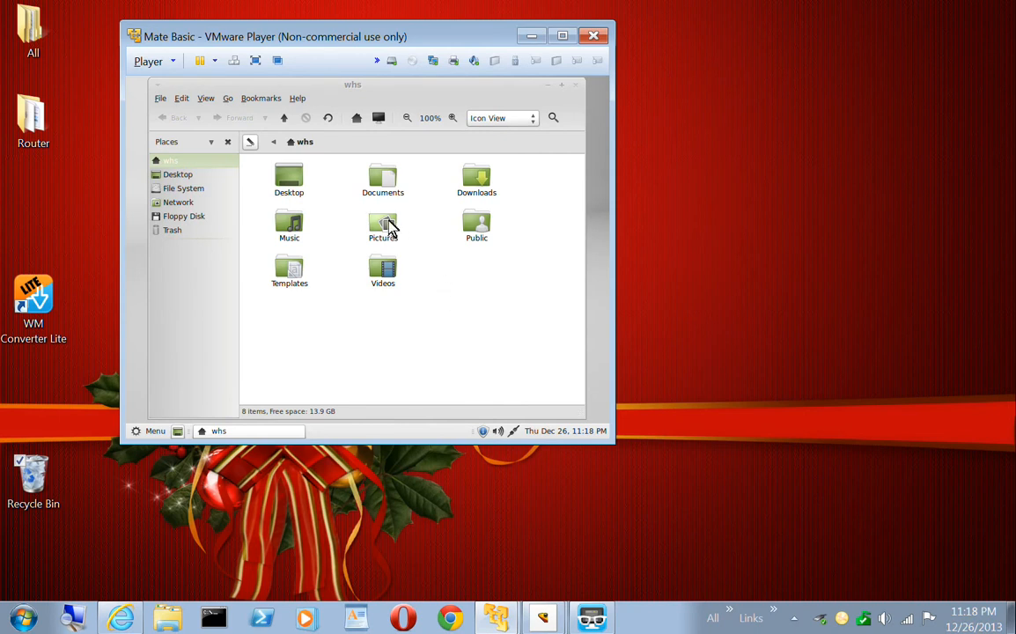
- Open the guest's Pictures folder and the host's Sample Pictures folder, arranging the host window so both file areas can be reached
double_click(392, 223)
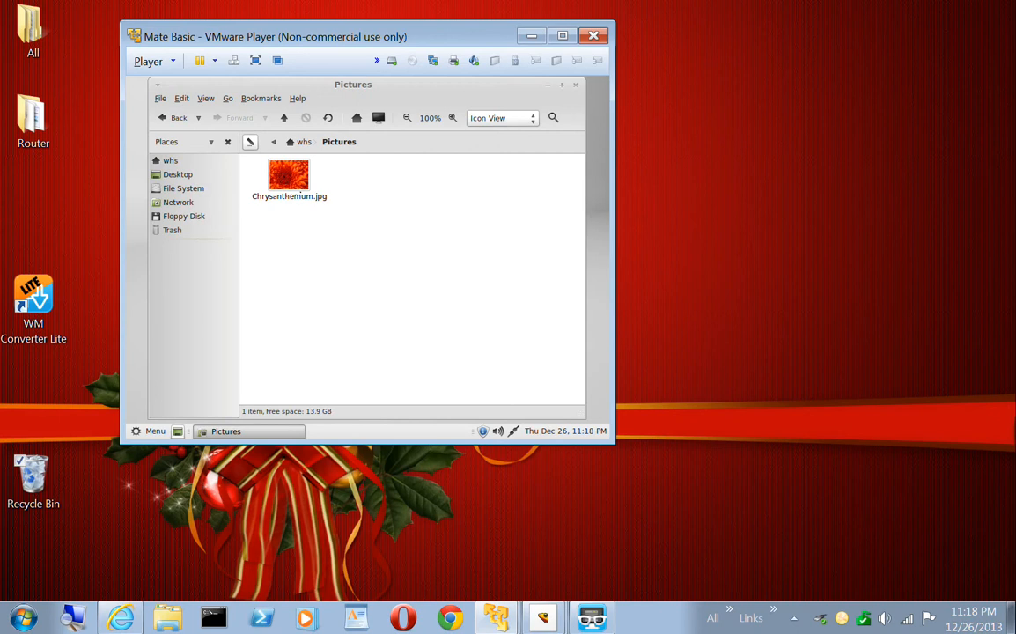
key(super+e)
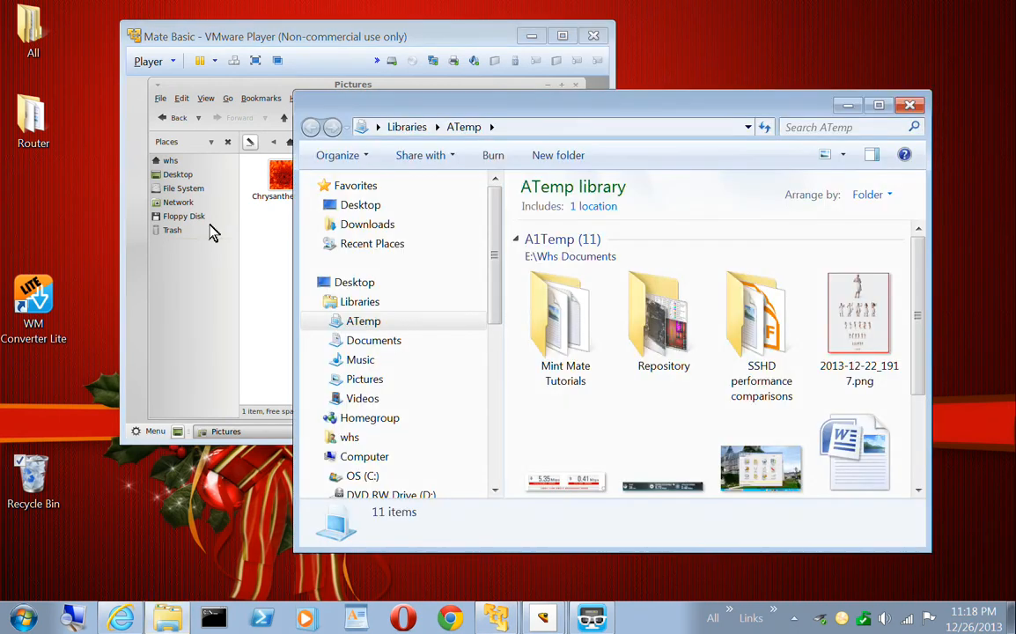
click(353, 383)
scroll(528, 440, down, 1)
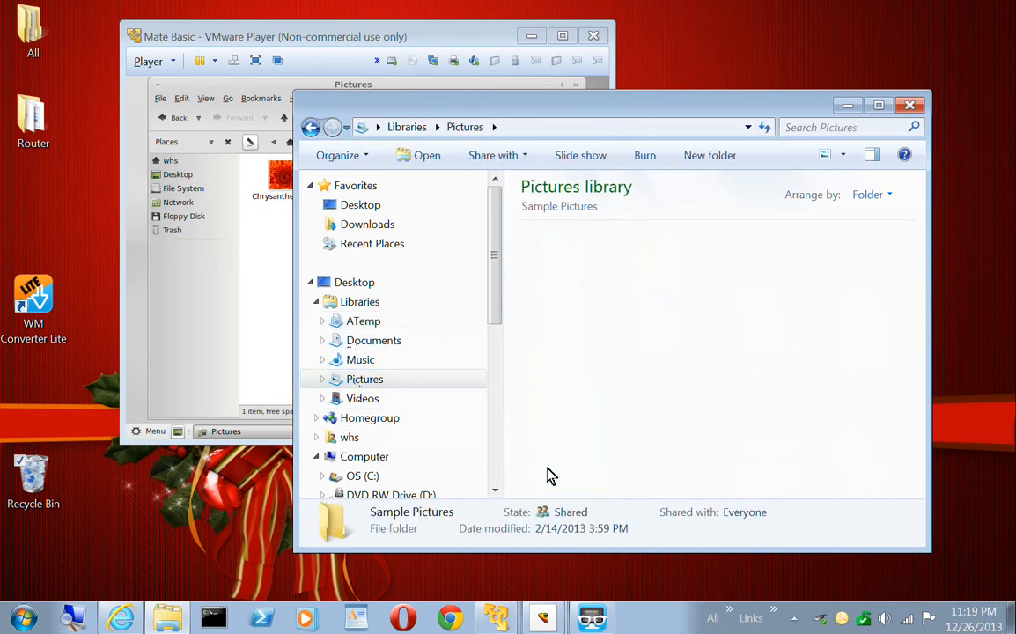
double_click(549, 469)
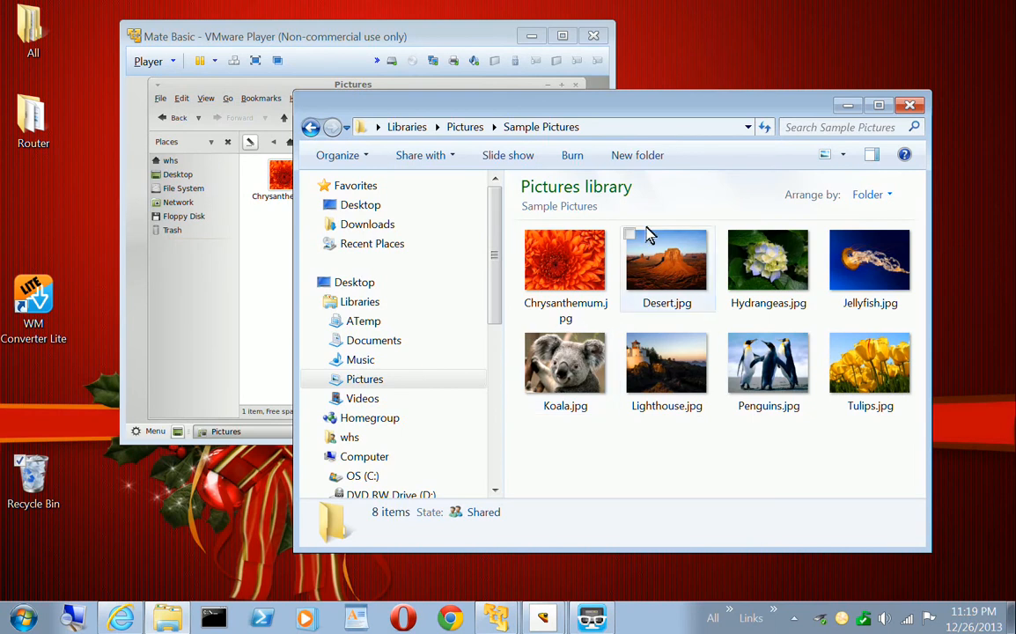
drag(658, 114, 756, 64)
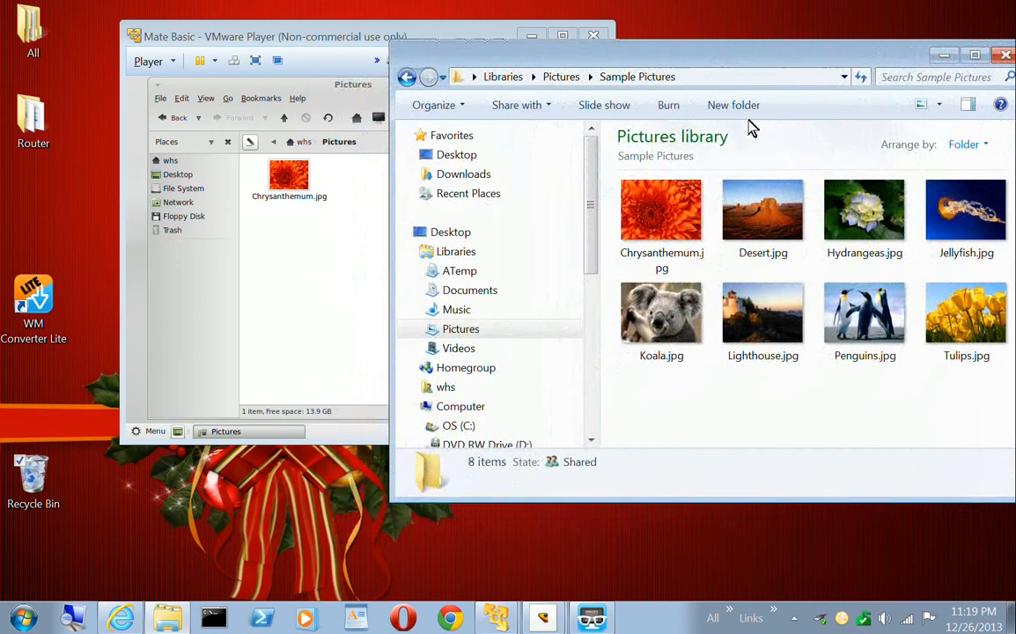
- Copy Desert.jpg from the host's Sample Pictures into the guest's Pictures folder and close the host's folder window
click(744, 201)
drag(605, 214, 302, 255)
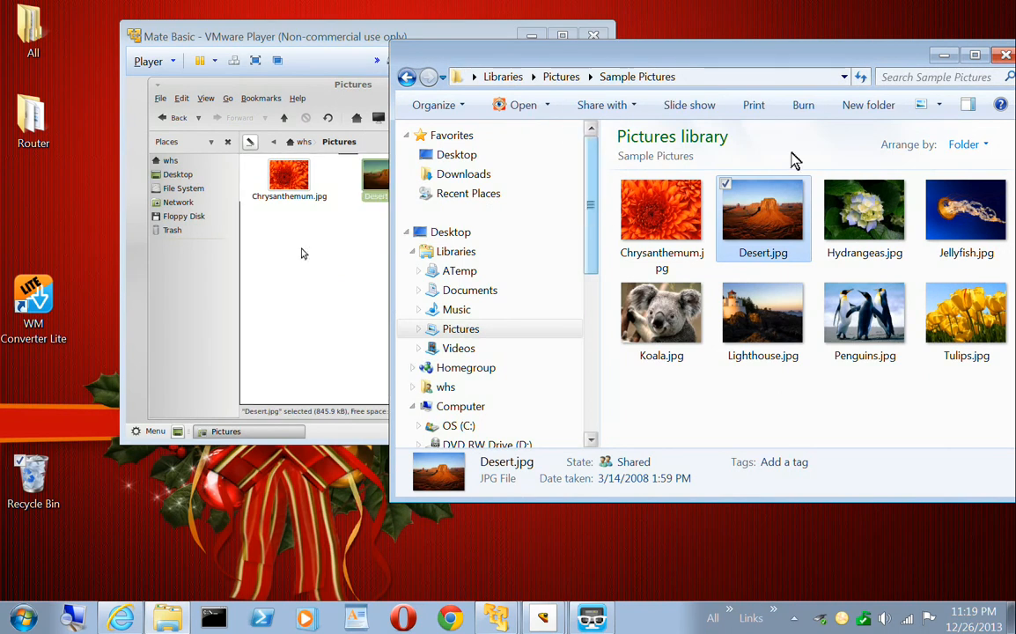
click(1008, 58)
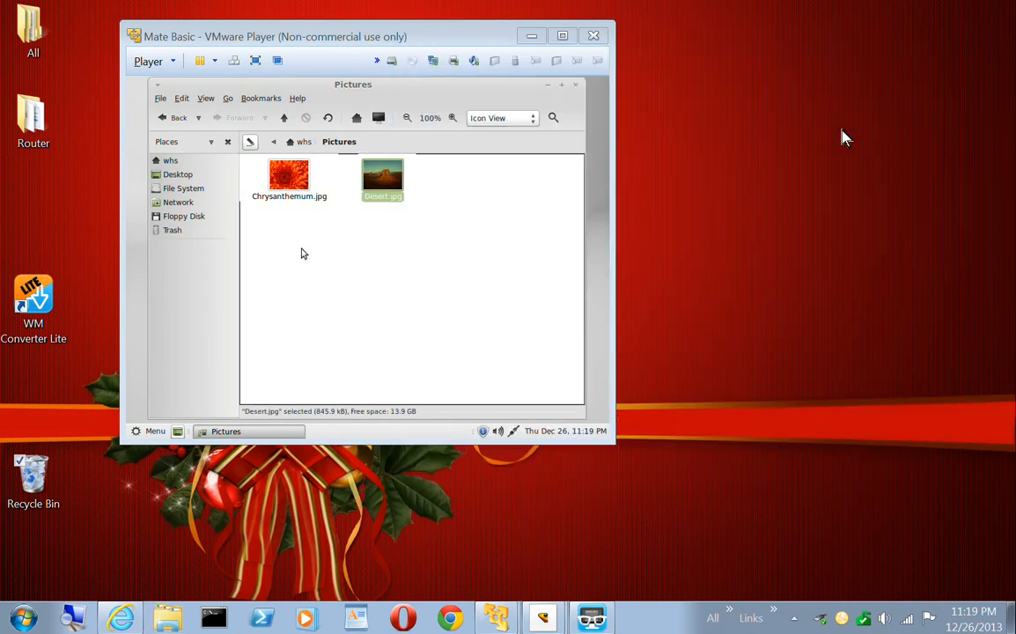
- View Desert.jpg in the guest's image viewer, and close both the Pictures folder and the viewer
click(402, 179)
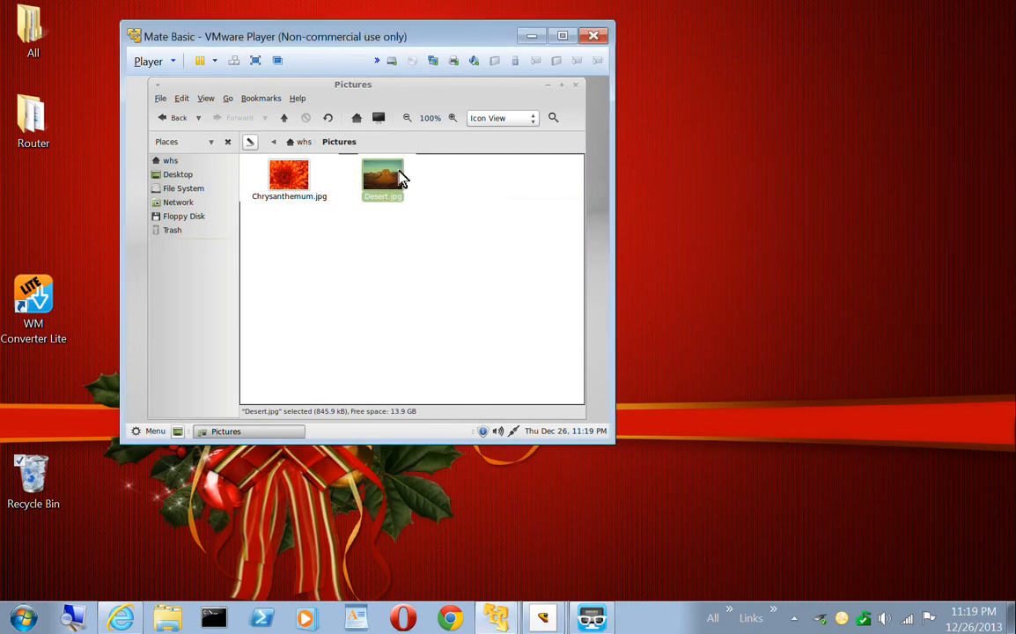
double_click(394, 182)
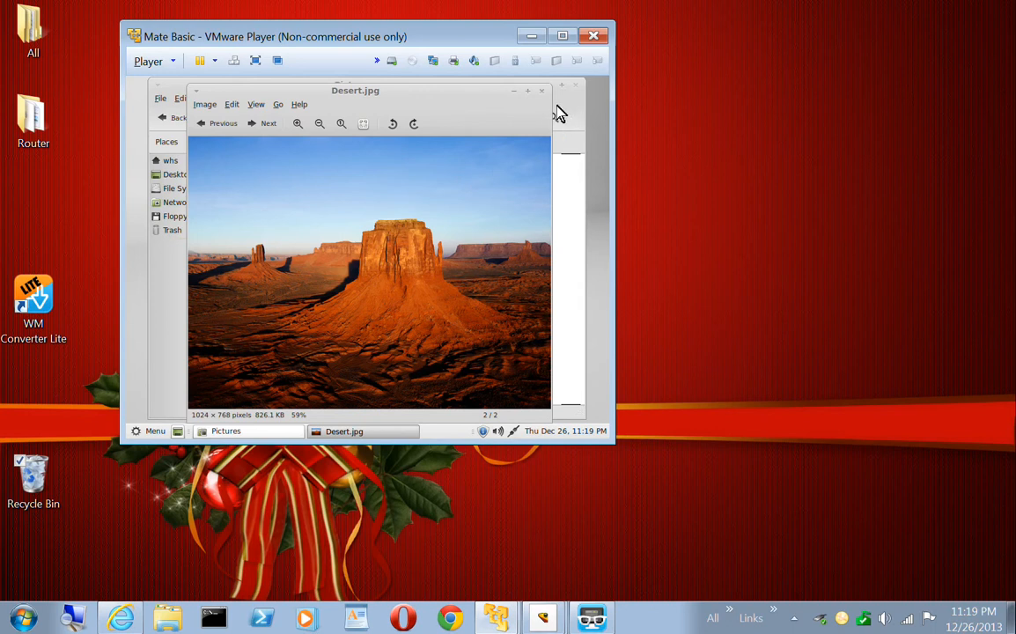
click(576, 87)
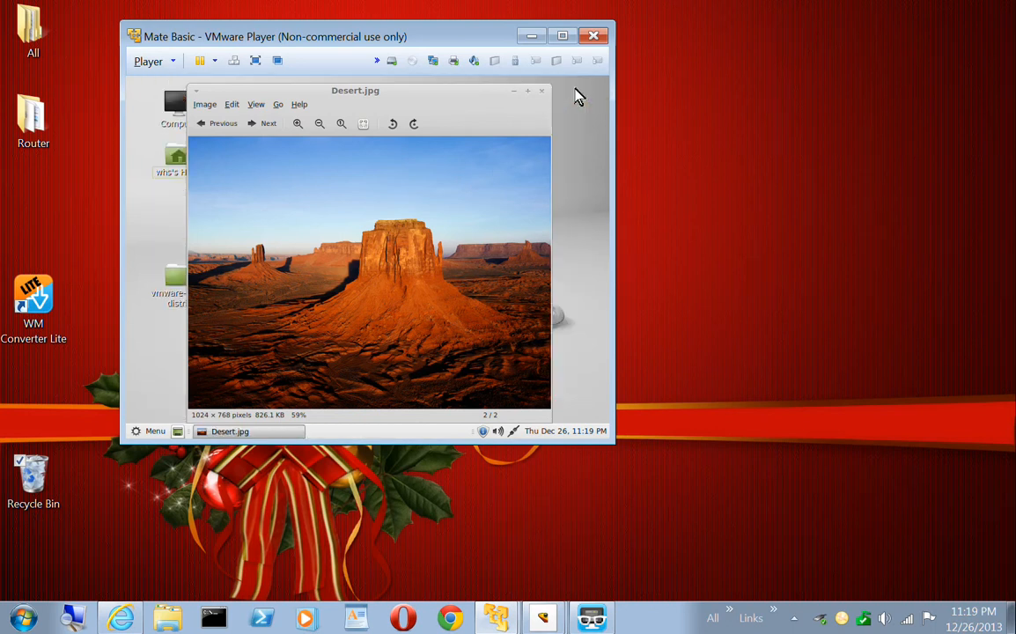
click(540, 91)
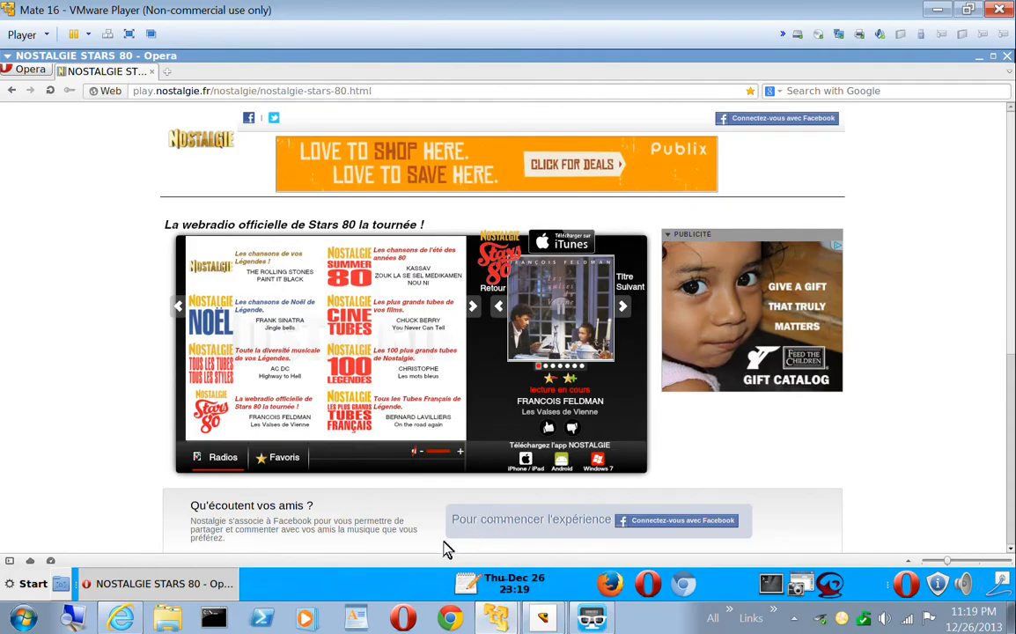
- Minimize the Opera browser in the Mate 16 virtual machine and look over its customized desktop
click(201, 581)
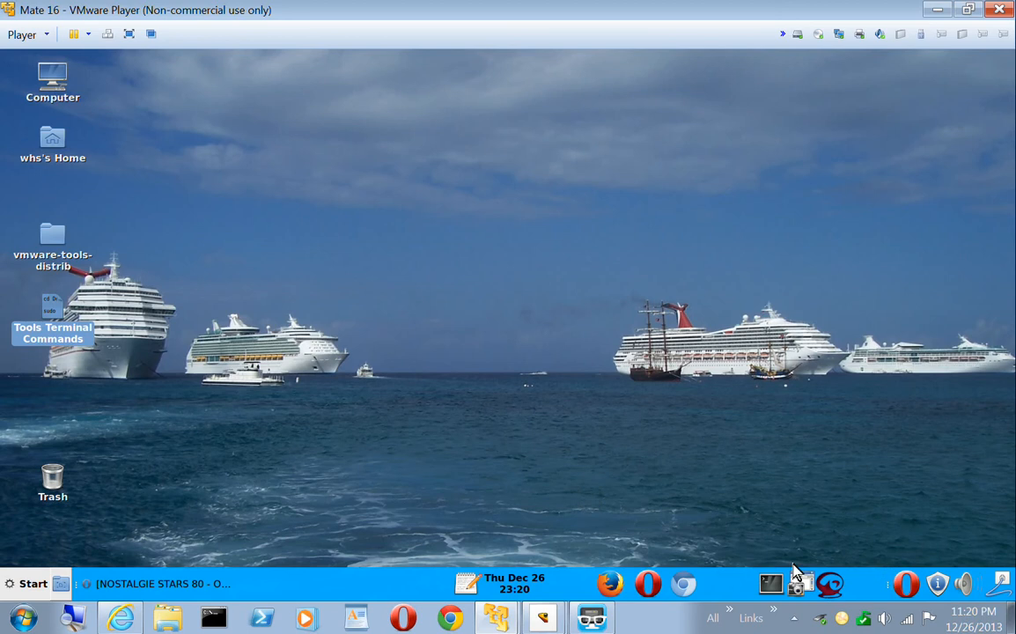
click(195, 585)
click(196, 585)
- Look through the Mate 16 guest's application categories, including Office, and minimize that virtual machine's window
click(33, 584)
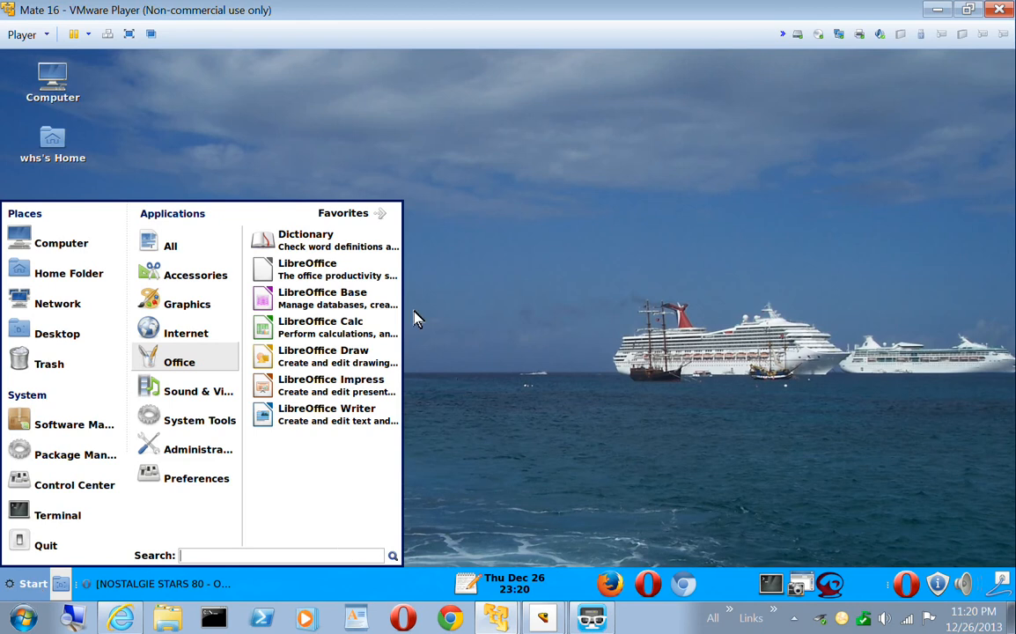
click(368, 216)
click(369, 217)
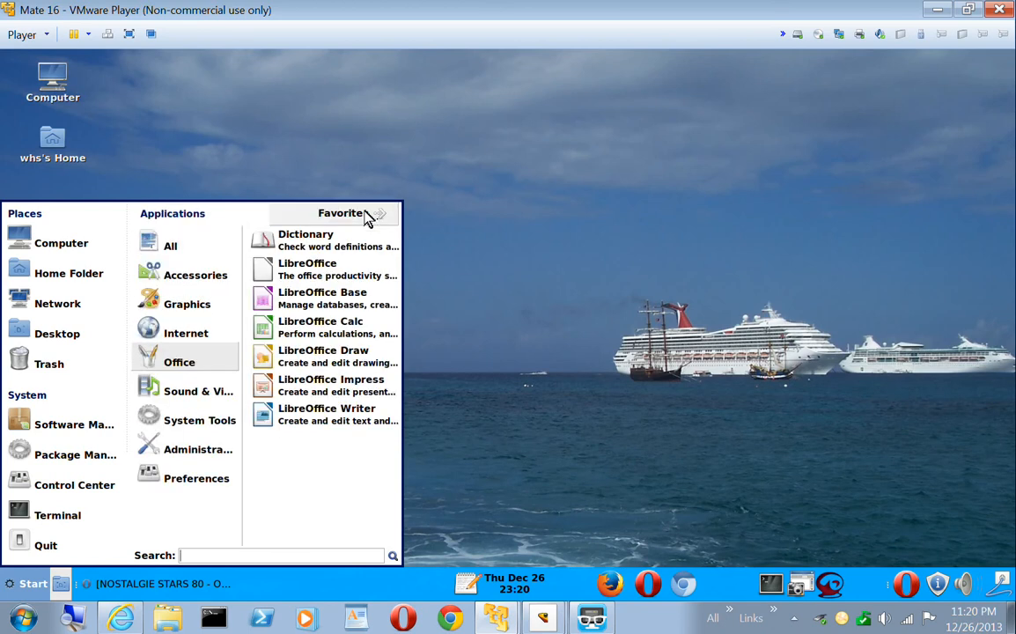
click(568, 276)
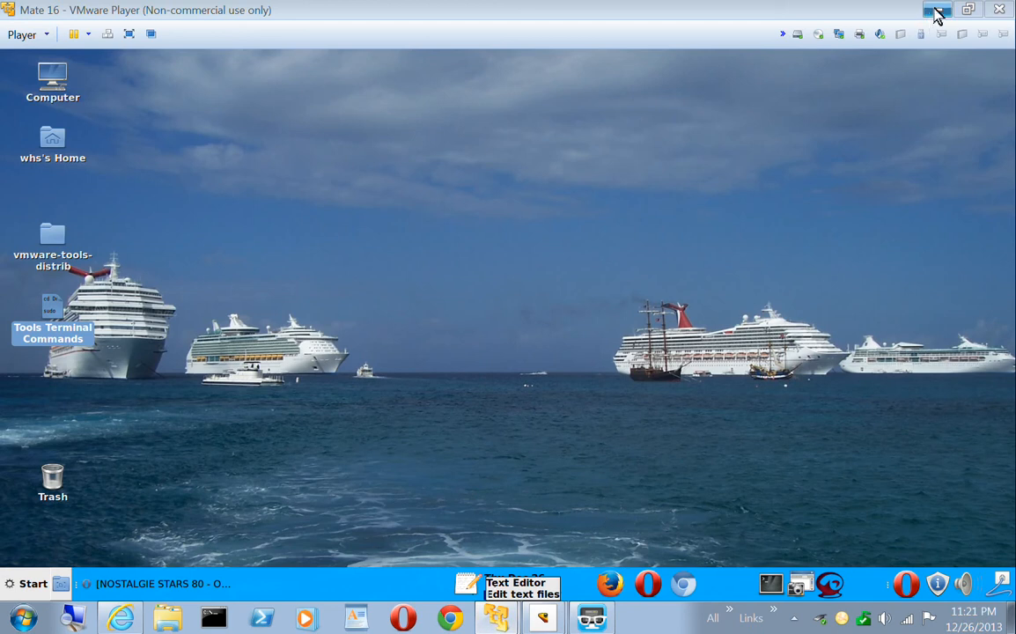
click(936, 11)
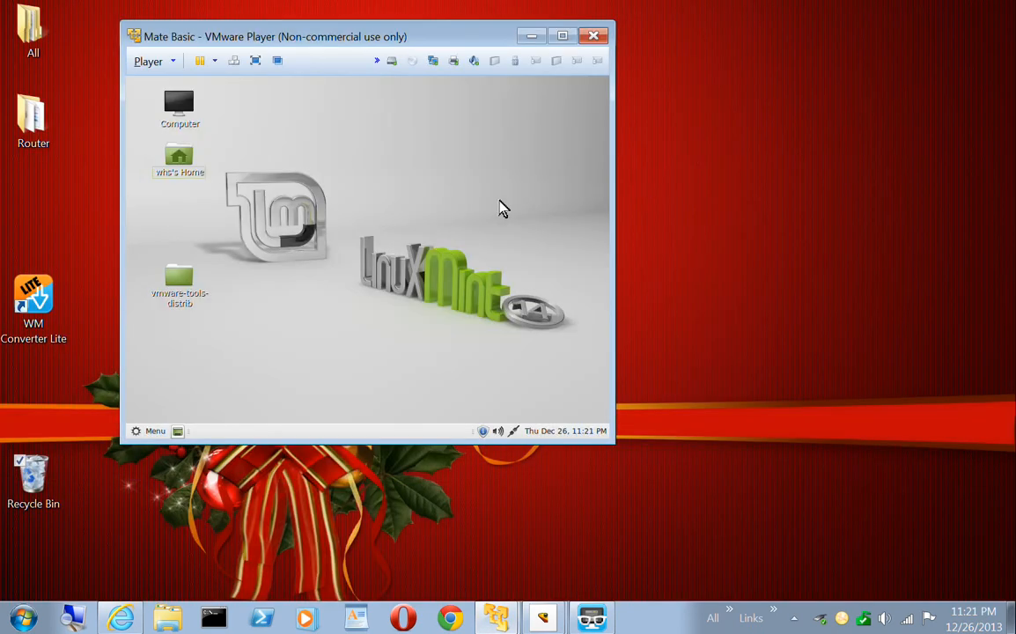